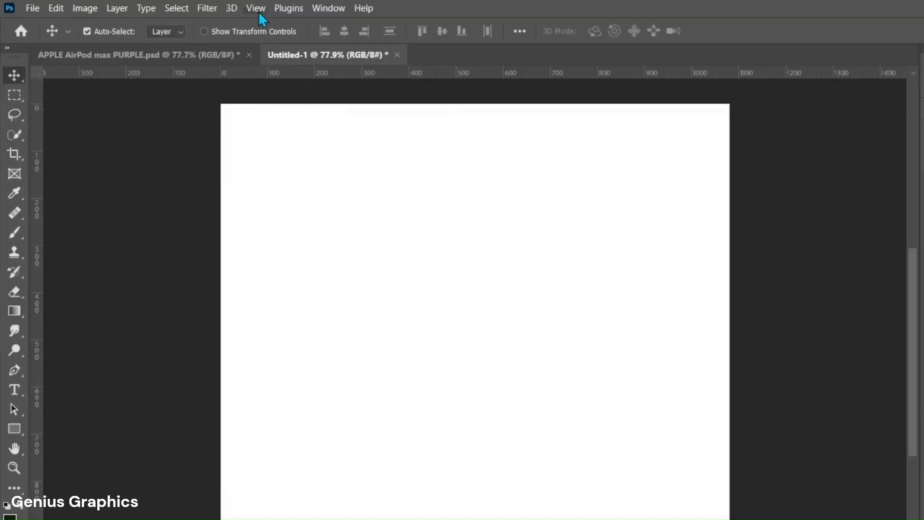
# Step: Create a new guide layout with 30 px margins on all four sides of the canvas
pyautogui.click(204, 7)
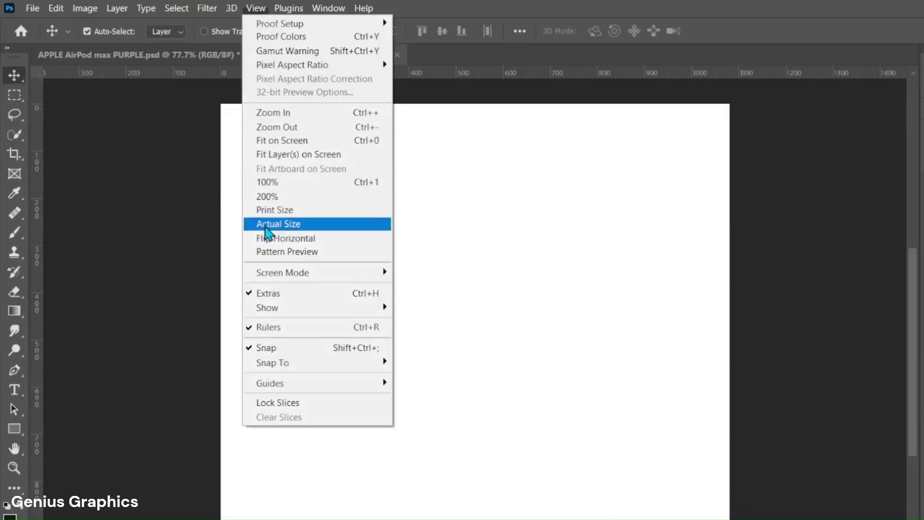
pyautogui.moveTo(268, 385)
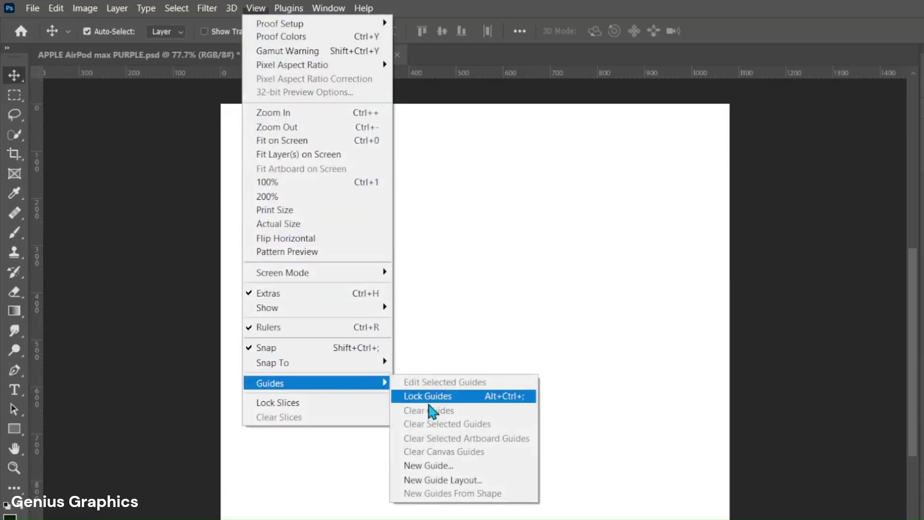
pyautogui.click(426, 479)
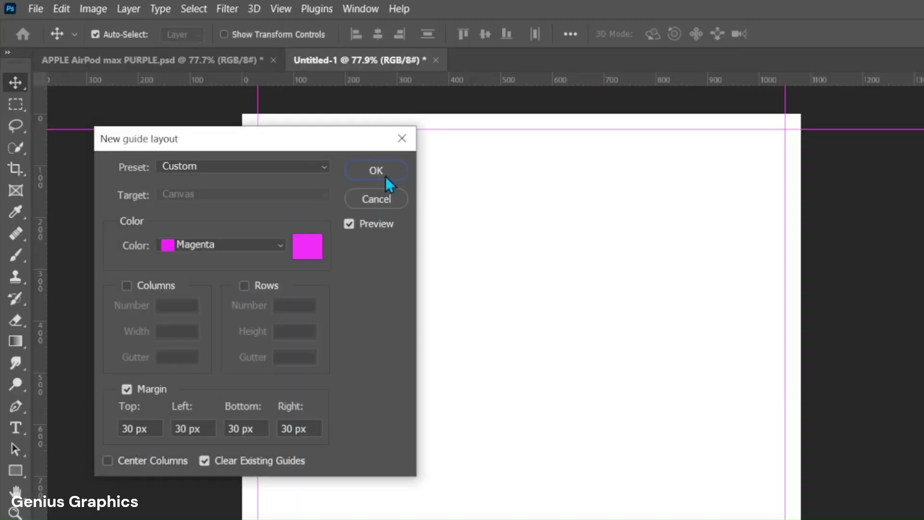
pyautogui.click(376, 171)
# Step: Create a 747 × 715 px rectangle with 50 px corner radius
pyautogui.rightClick(15, 470)
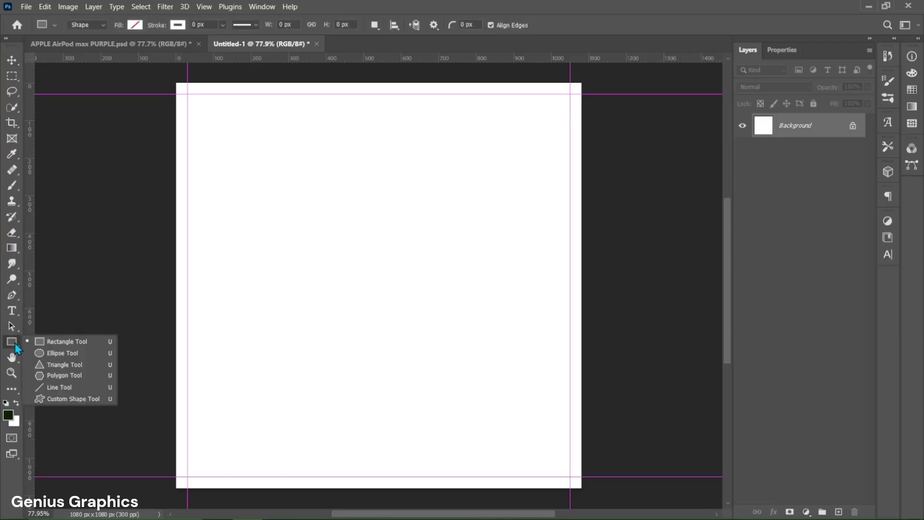
pyautogui.click(47, 343)
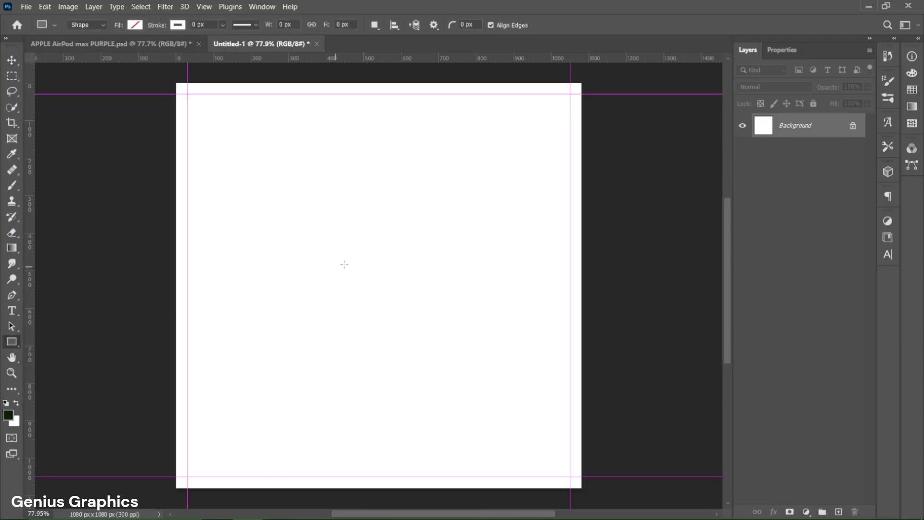
pyautogui.click(370, 255)
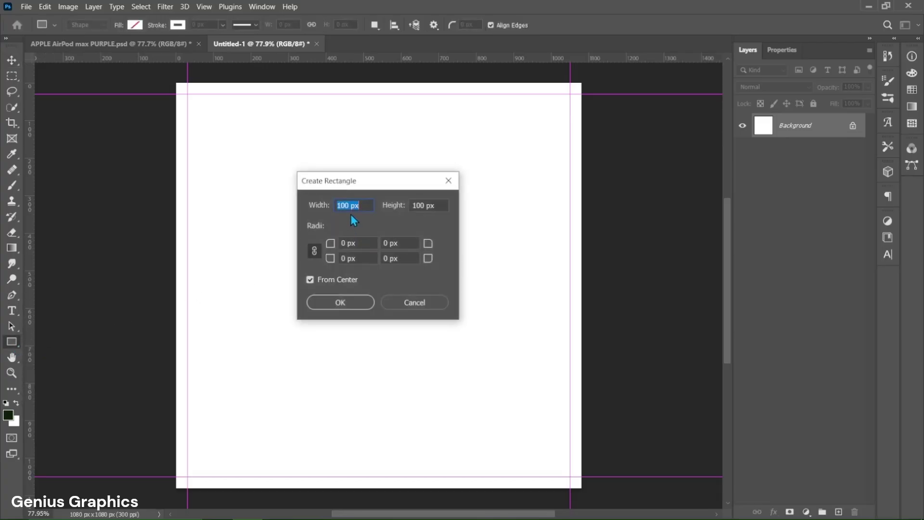
pyautogui.write('747')
pyautogui.press('Tab')
pyautogui.write('7')
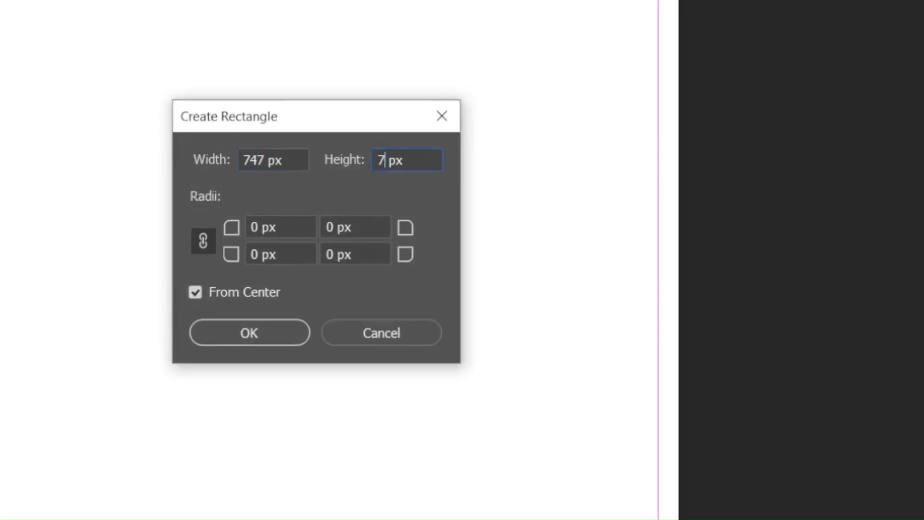
pyautogui.write('15')
pyautogui.doubleClick(255, 223)
pyautogui.write('50')
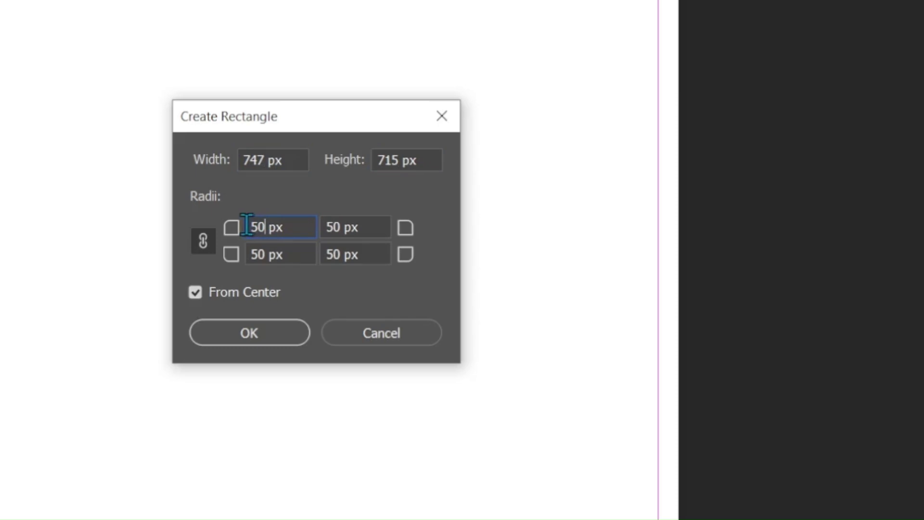
pyautogui.click(261, 327)
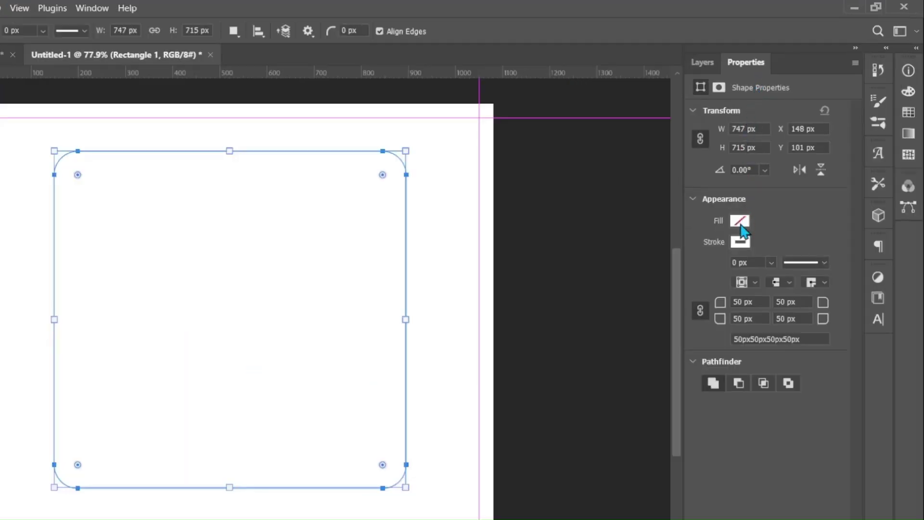
# Step: Give the rectangle a black fill and no stroke
pyautogui.click(740, 221)
pyautogui.click(705, 297)
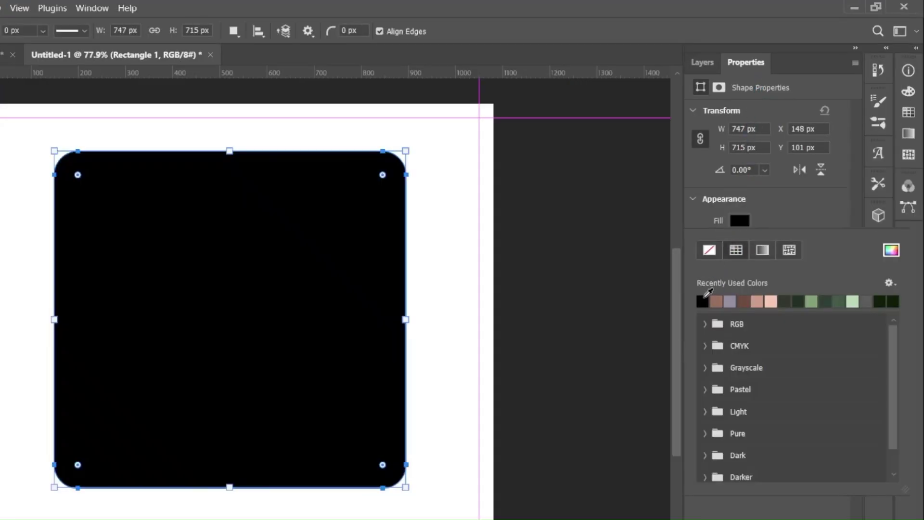
pyautogui.click(777, 222)
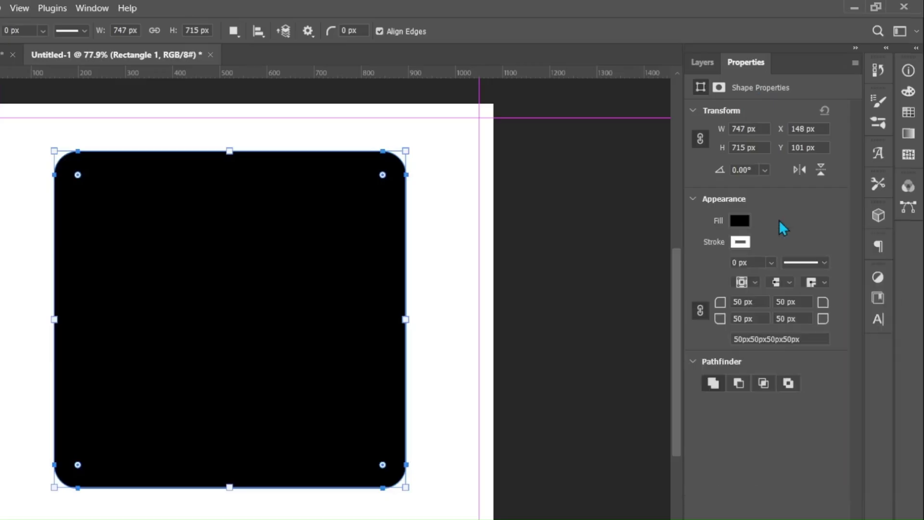
pyautogui.click(748, 245)
pyautogui.click(714, 271)
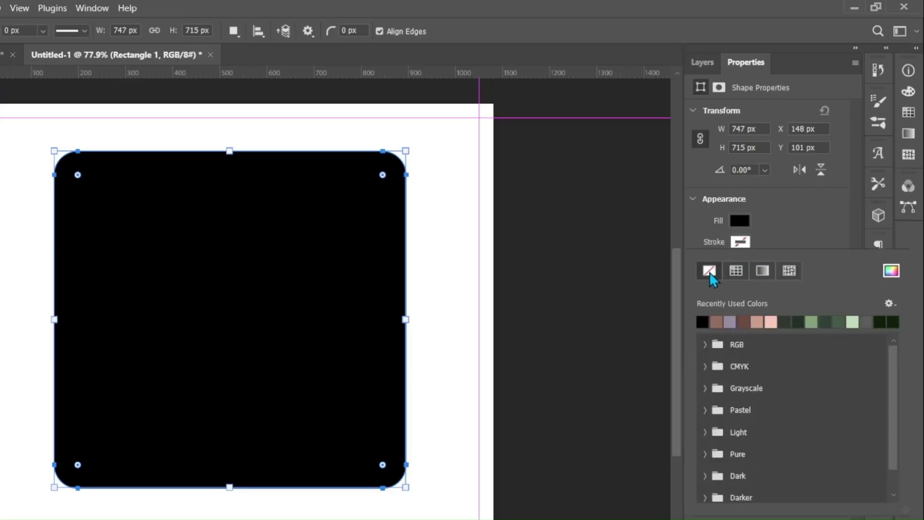
pyautogui.click(767, 226)
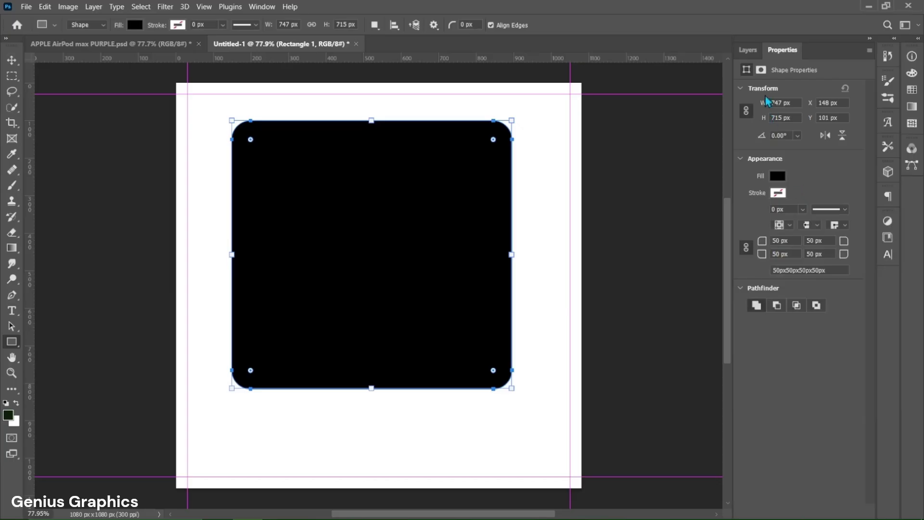
# Step: Move the rectangle into the top-left corner of the margin guides
pyautogui.click(709, 68)
pyautogui.press('v')
pyautogui.hotkey('ctrl', 't')
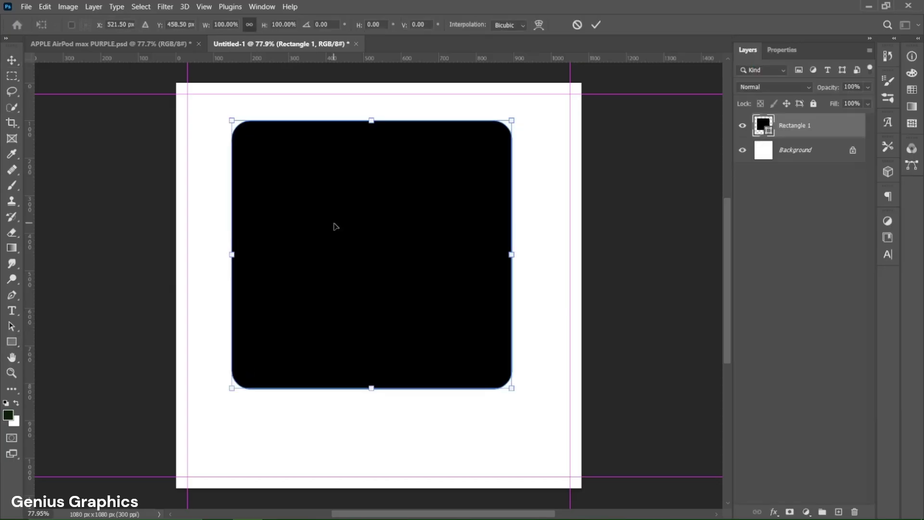
pyautogui.moveTo(335, 226); pyautogui.dragTo(295, 200)
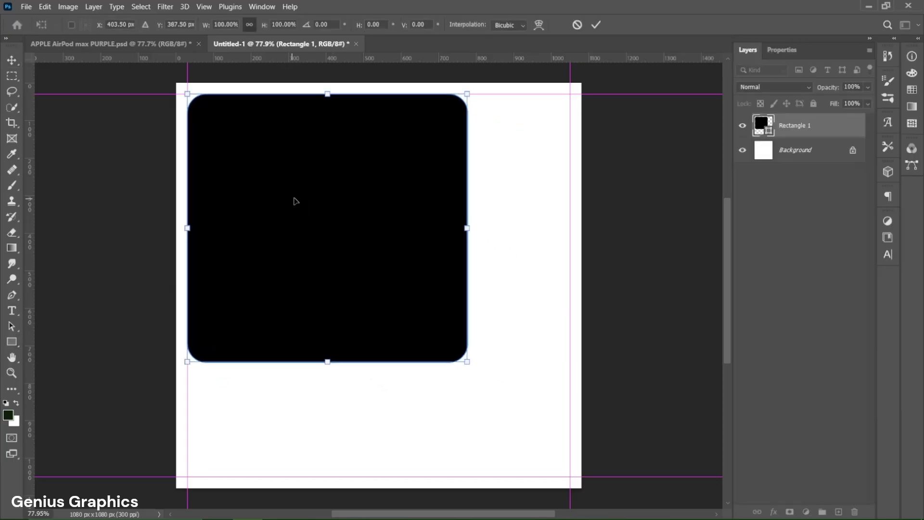
pyautogui.click(593, 25)
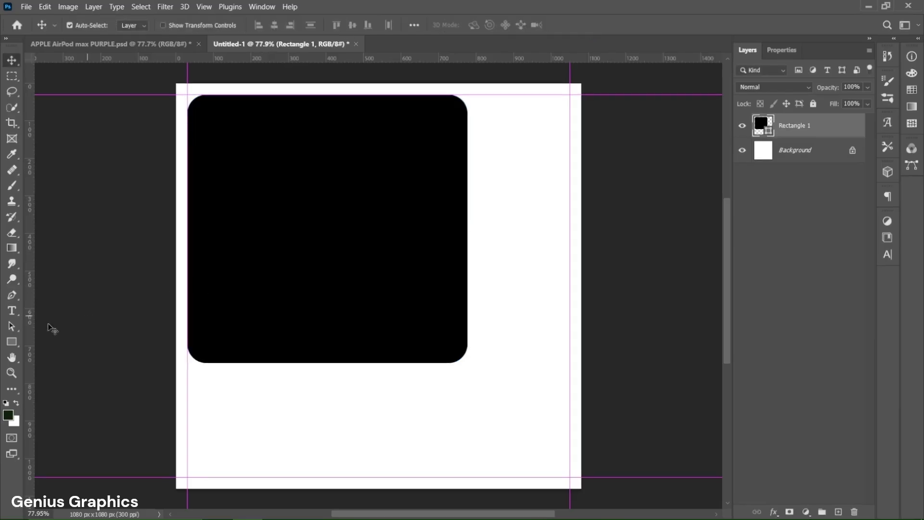
pyautogui.click(12, 341)
# Step: Create a 30 × 30 px square below the black rectangle
pyautogui.click(329, 386)
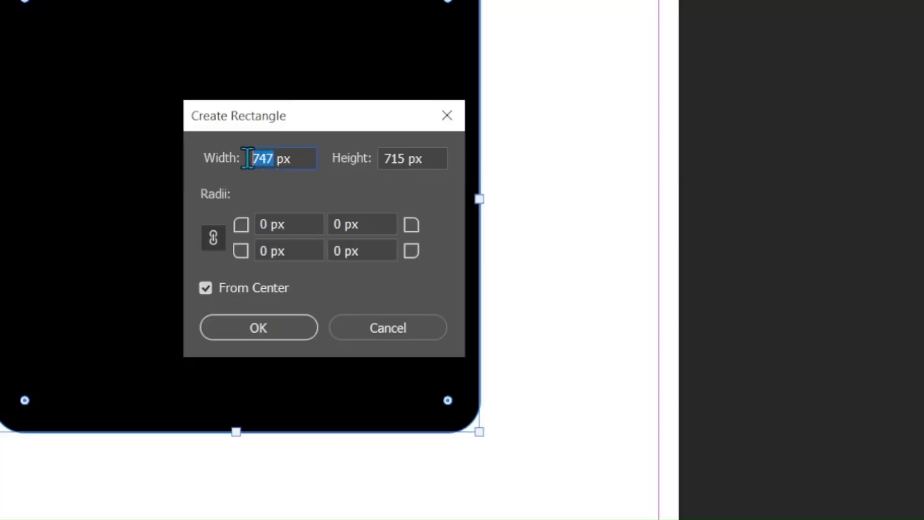
pyautogui.write('30')
pyautogui.press('Tab')
pyautogui.write('30')
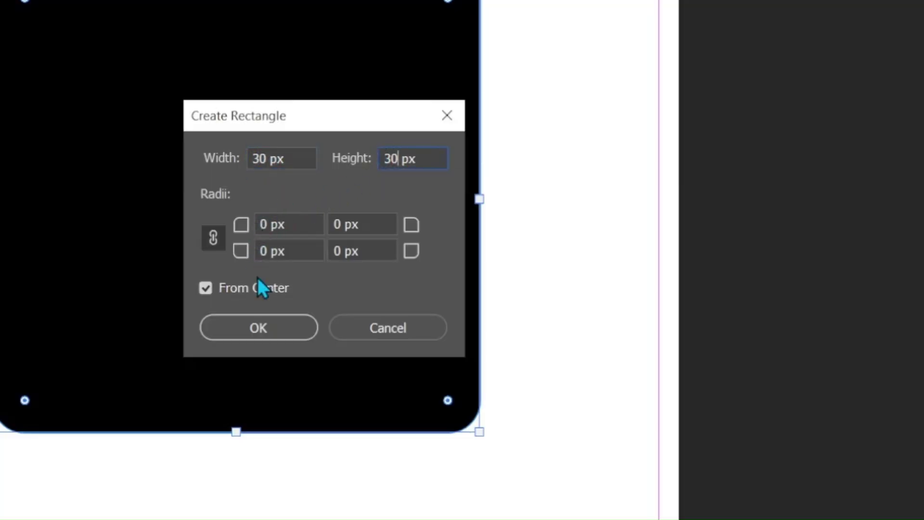
pyautogui.click(288, 329)
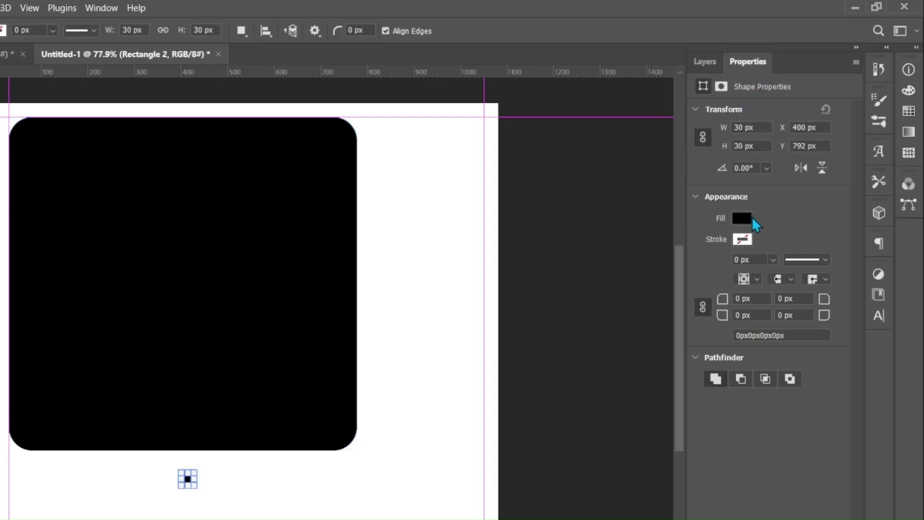
# Step: Fill the square with bright magenta #ff01fc
pyautogui.click(744, 218)
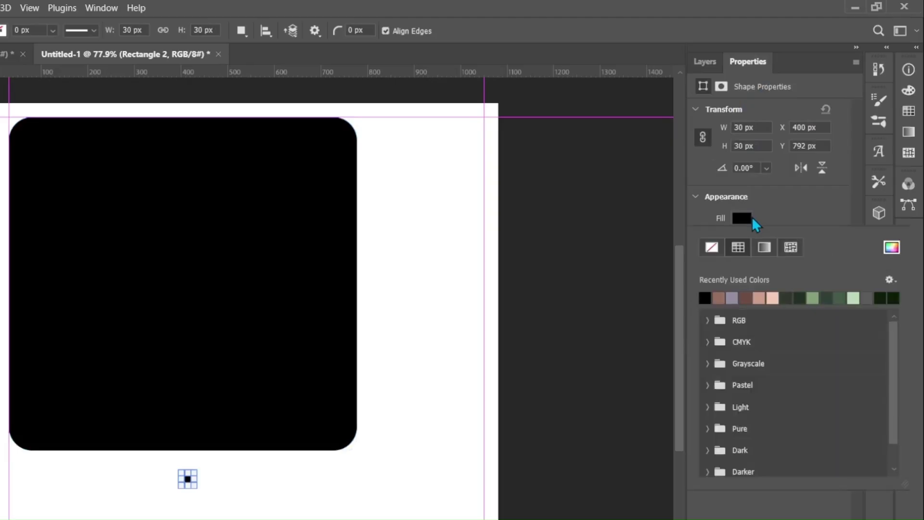
pyautogui.click(889, 250)
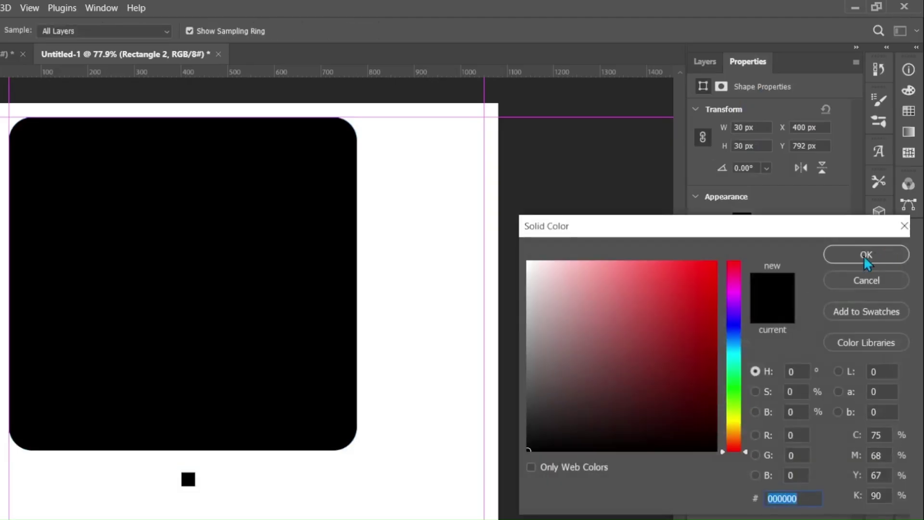
pyautogui.click(734, 292)
pyautogui.click(709, 268)
pyautogui.moveTo(709, 269); pyautogui.dragTo(717, 249)
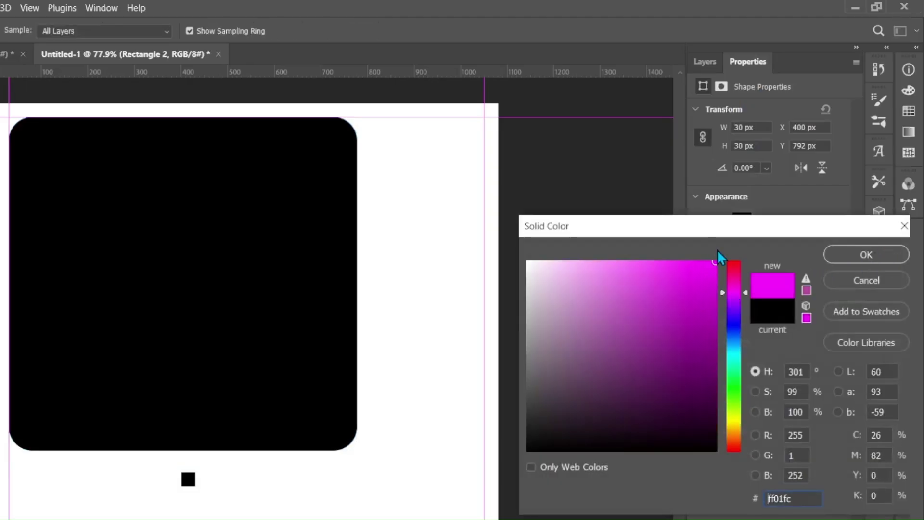
pyautogui.click(864, 255)
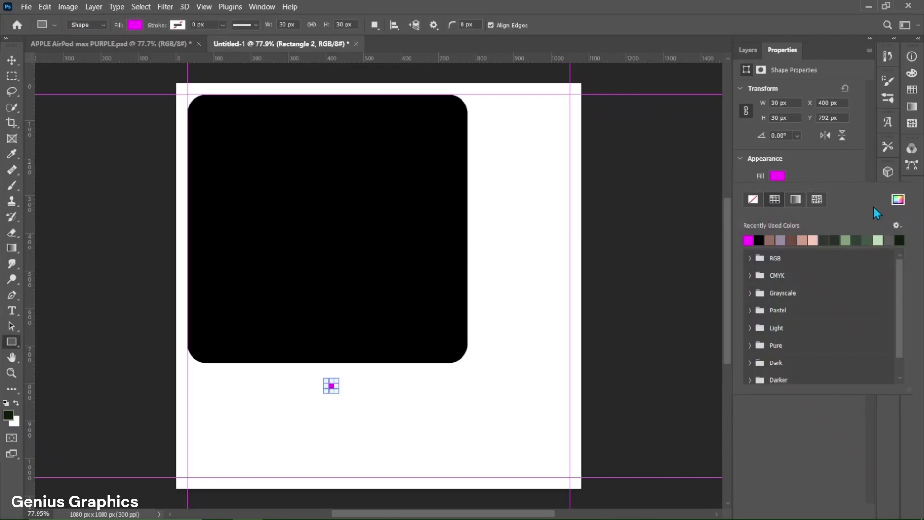
pyautogui.click(749, 50)
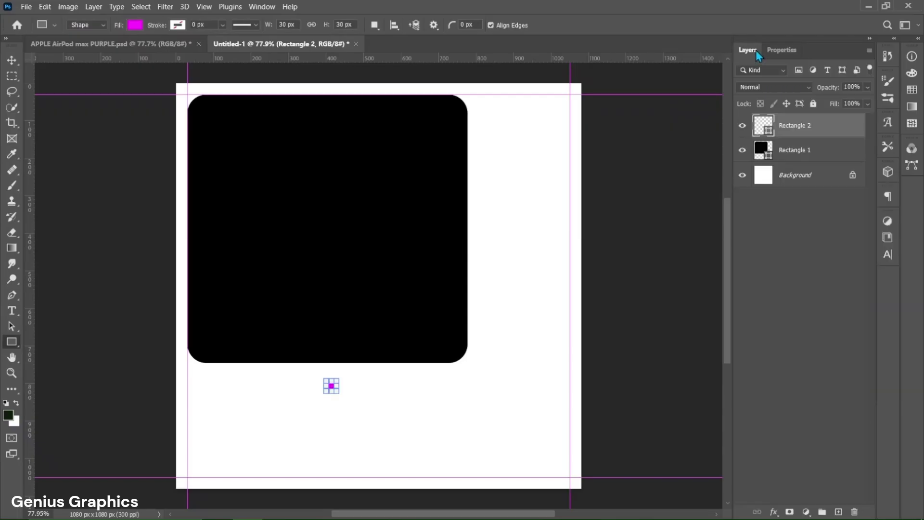
# Step: Position a magenta square at the rectangle's bottom edge and add a horizontal guide there
pyautogui.press('v')
pyautogui.moveTo(332, 389); pyautogui.dragTo(473, 231)
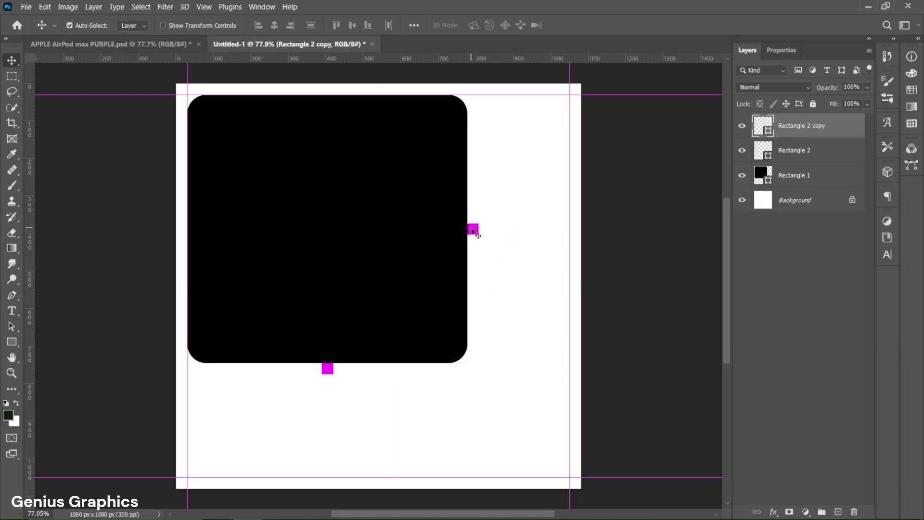
pyautogui.click(329, 369)
pyautogui.hotkey('ctrl', 't')
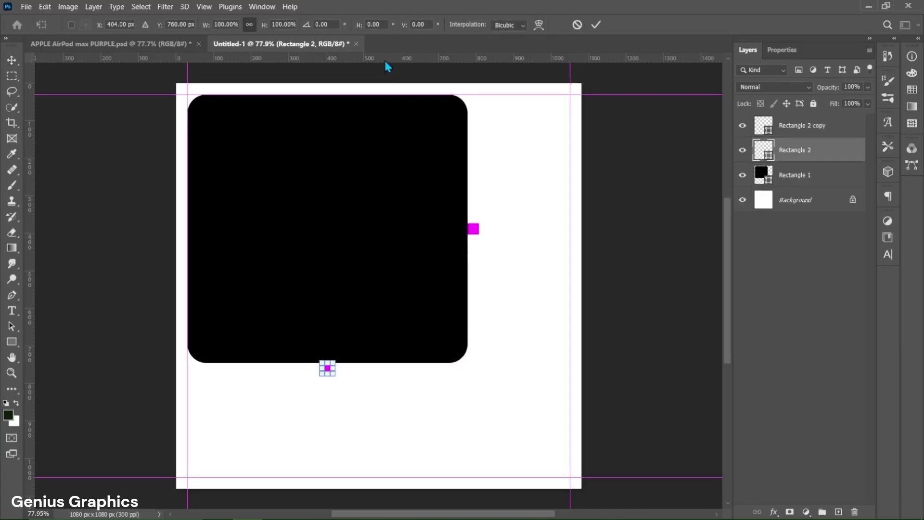
pyautogui.moveTo(385, 60); pyautogui.dragTo(385, 374)
pyautogui.press('Return')
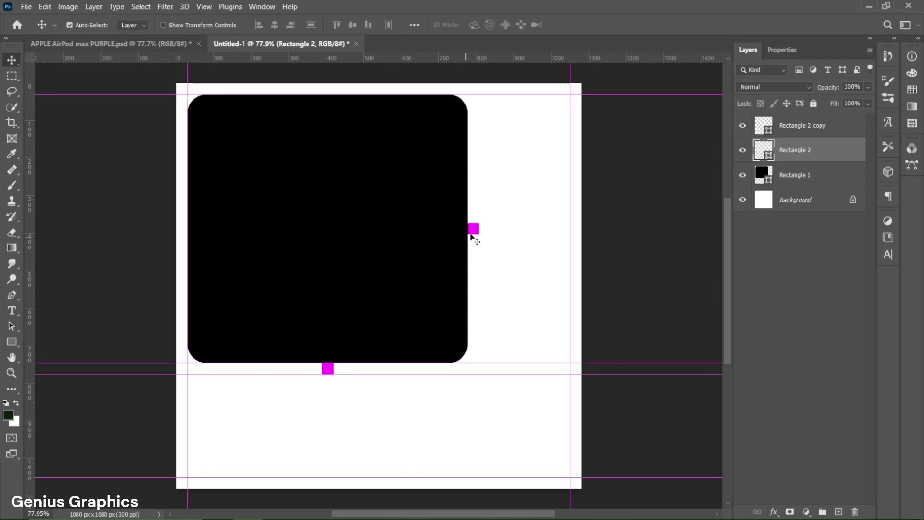
# Step: Place the other magenta square at the rectangle's right edge, adding vertical guides beside it
pyautogui.click(473, 230)
pyautogui.hotkey('ctrl', 't')
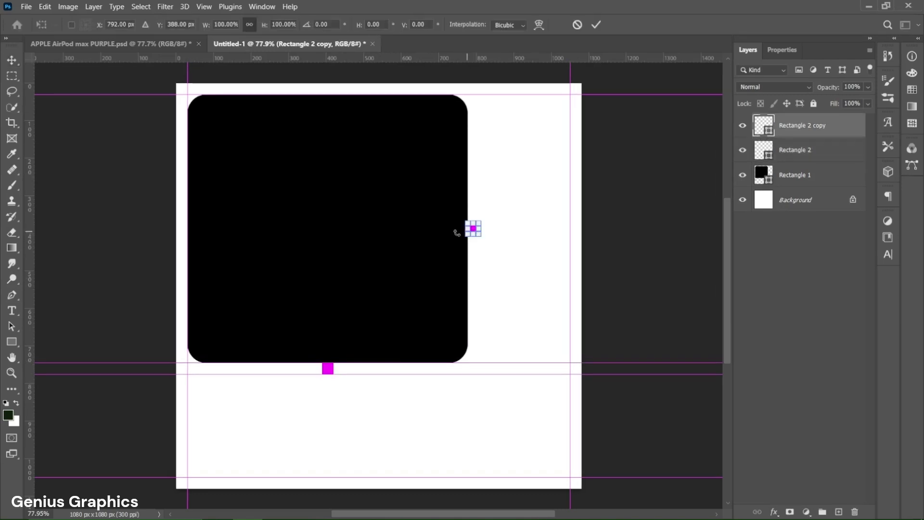
pyautogui.moveTo(31, 231); pyautogui.dragTo(467, 250)
pyautogui.moveTo(30, 250); pyautogui.dragTo(480, 267)
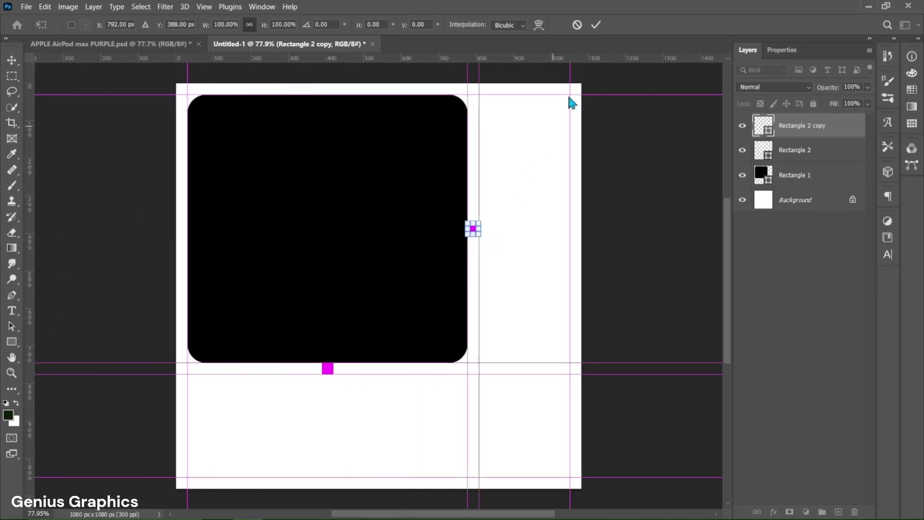
pyautogui.click(596, 24)
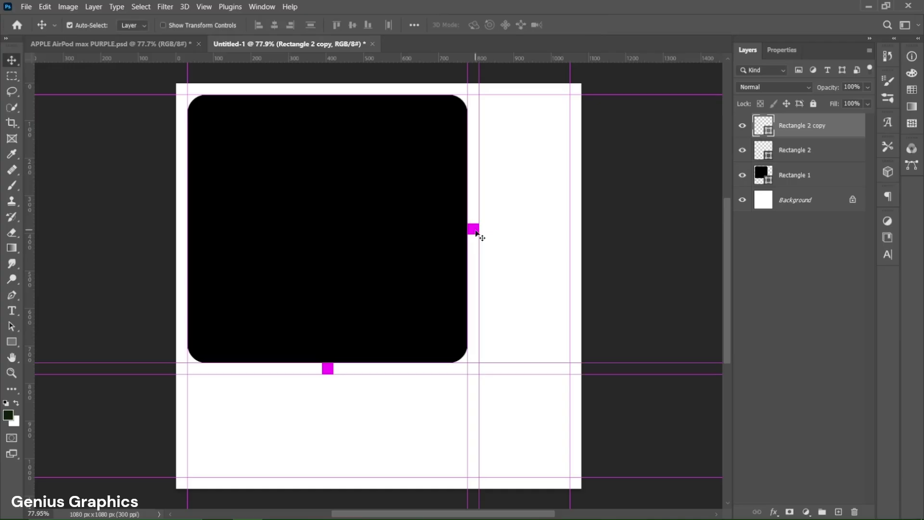
# Step: Group the two magenta squares as Group 1 and hide it
pyautogui.keyDown('shift'); pyautogui.click(331, 372); pyautogui.keyUp('shift')
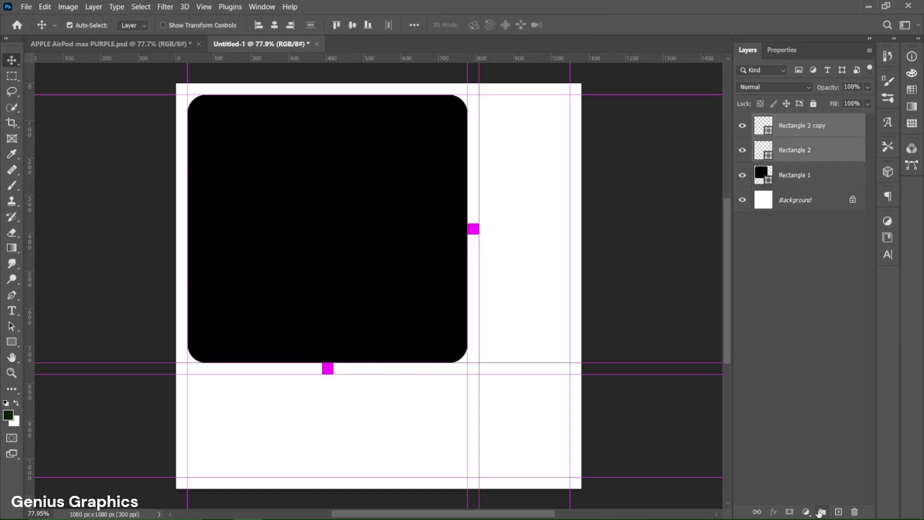
pyautogui.click(820, 512)
pyautogui.click(745, 121)
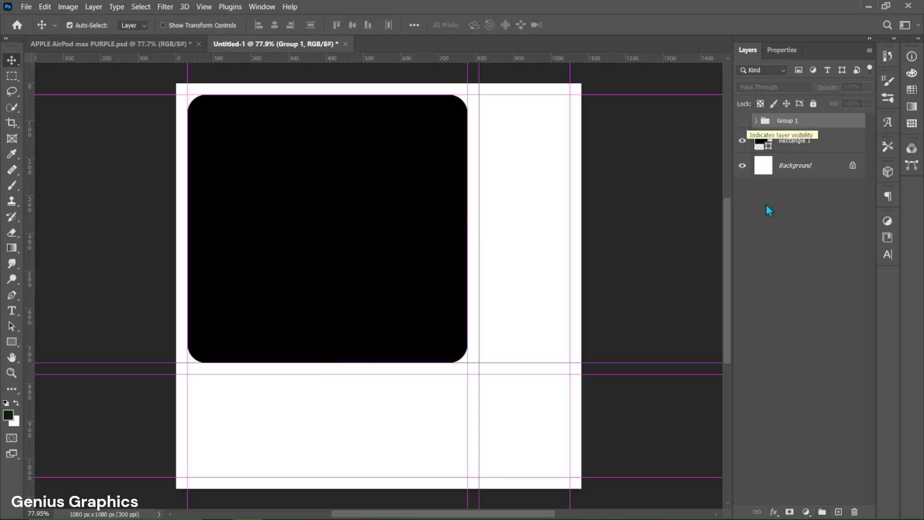
# Step: Draw a wide 1020 × 275 px panel along the bottom margins with black fill and no stroke
pyautogui.click(12, 342)
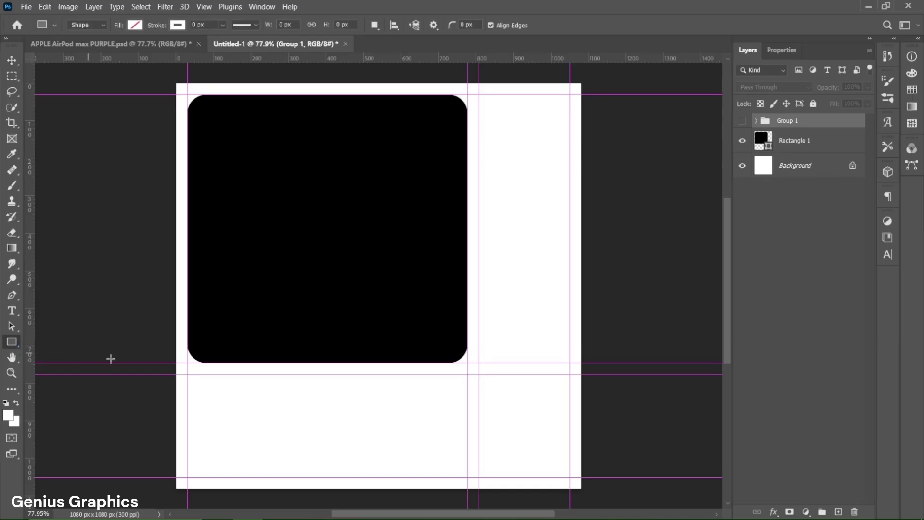
pyautogui.moveTo(187, 374); pyautogui.dragTo(569, 479)
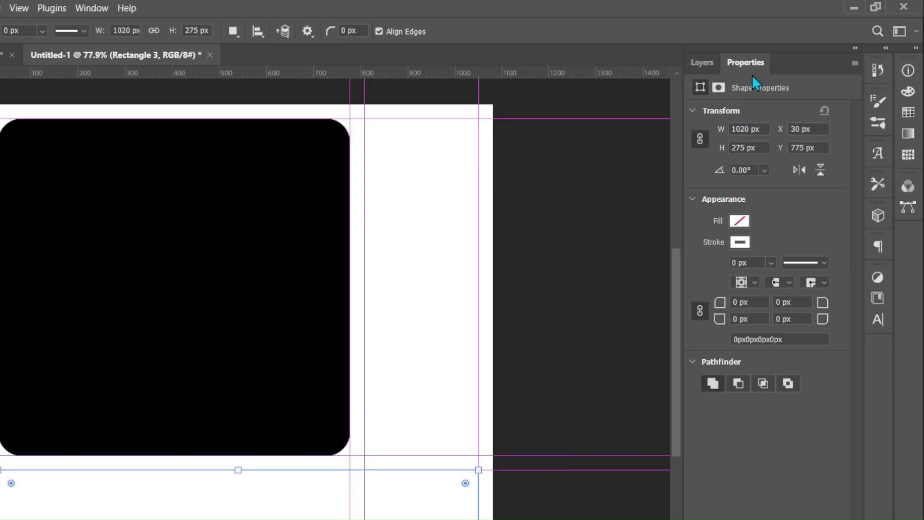
pyautogui.click(748, 221)
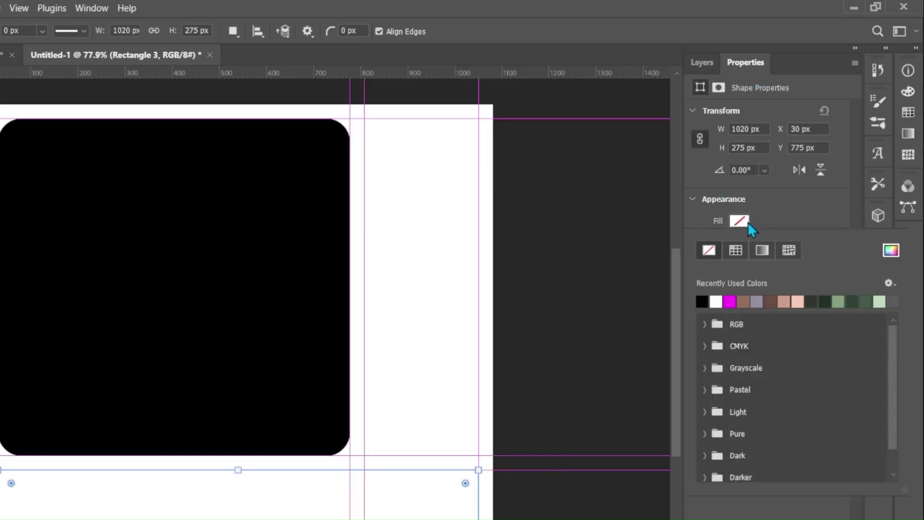
pyautogui.click(704, 301)
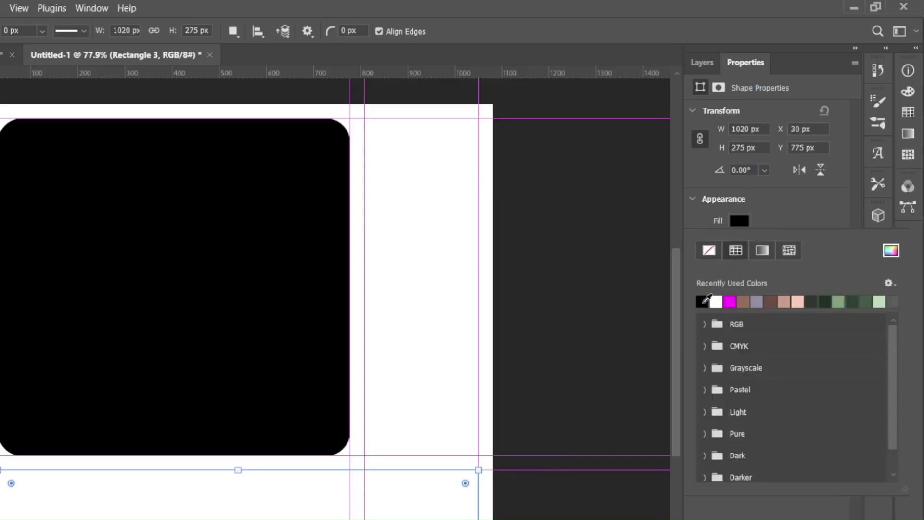
pyautogui.click(769, 222)
pyautogui.click(749, 242)
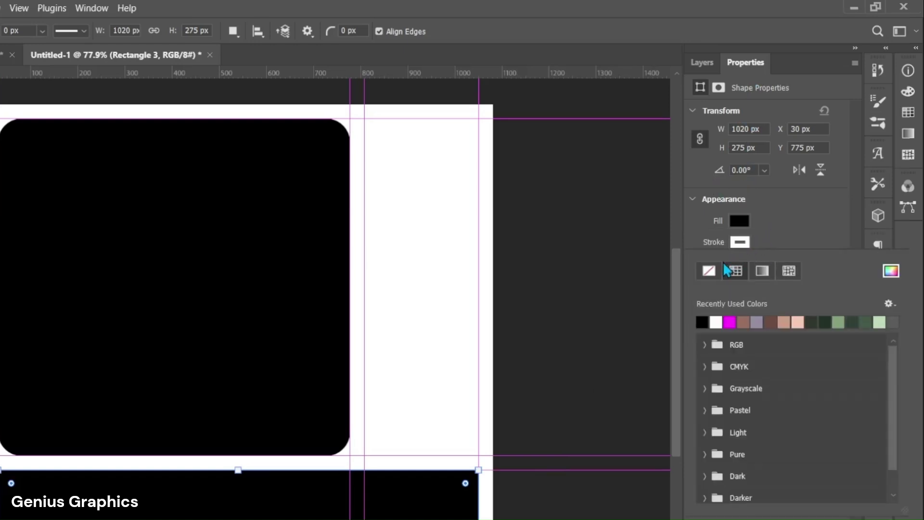
pyautogui.click(708, 271)
pyautogui.click(767, 234)
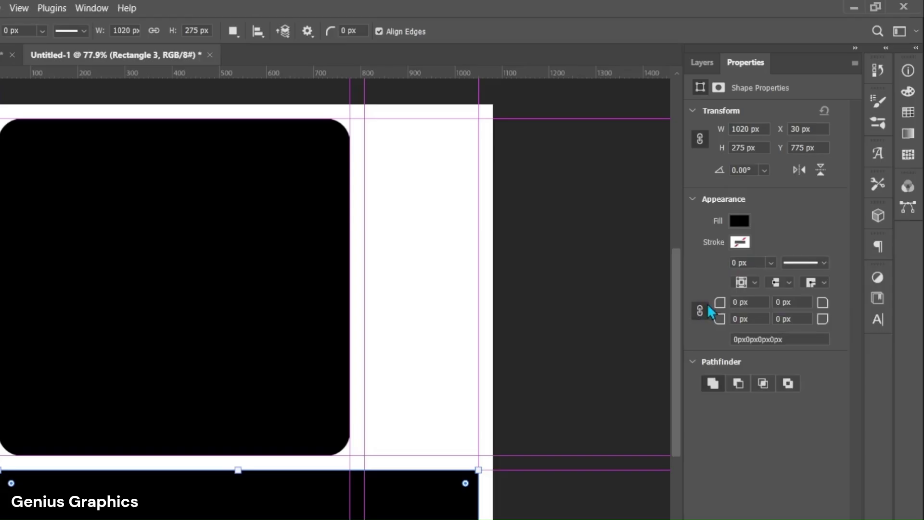
# Step: Round the bottom panel's corners to 50 px
pyautogui.click(732, 302)
pyautogui.write('50')
pyautogui.press('Return')
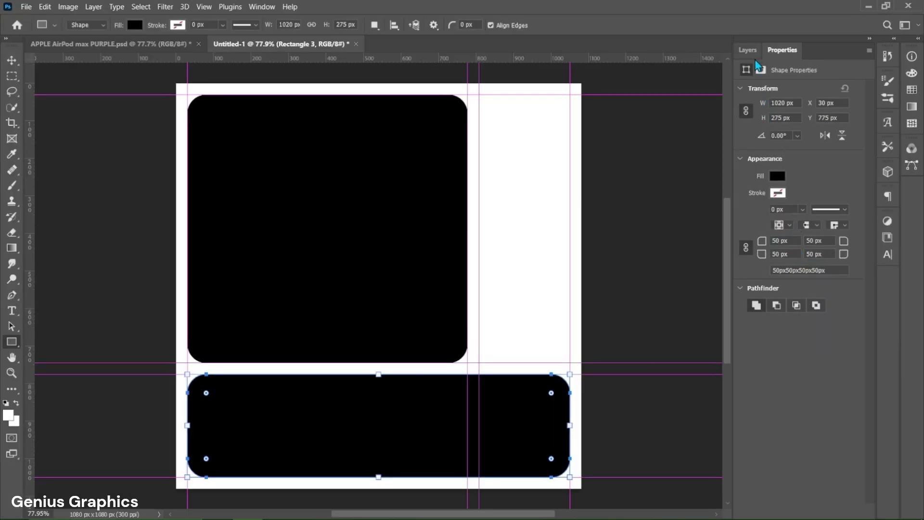
pyautogui.click(702, 63)
pyautogui.click(12, 60)
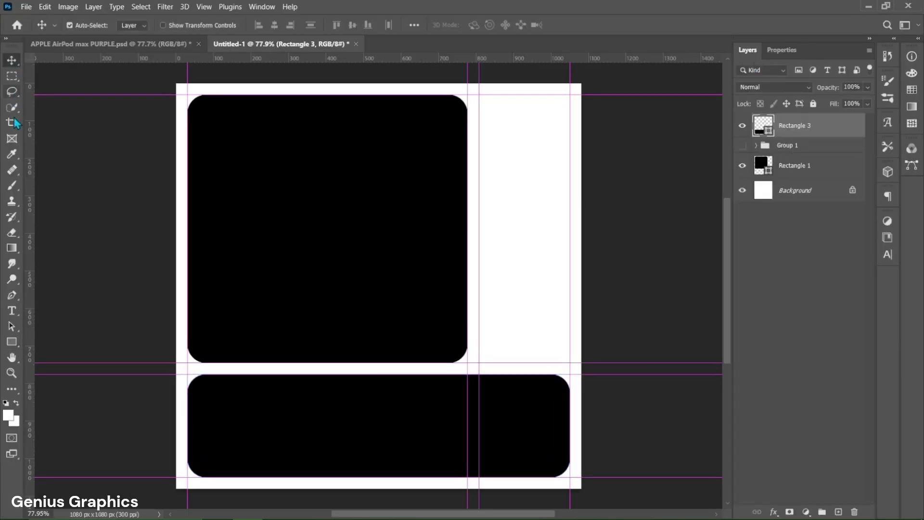
# Step: Draw the tall 243 × 715 px right-column panel and round its corners to 50 px
pyautogui.click(12, 343)
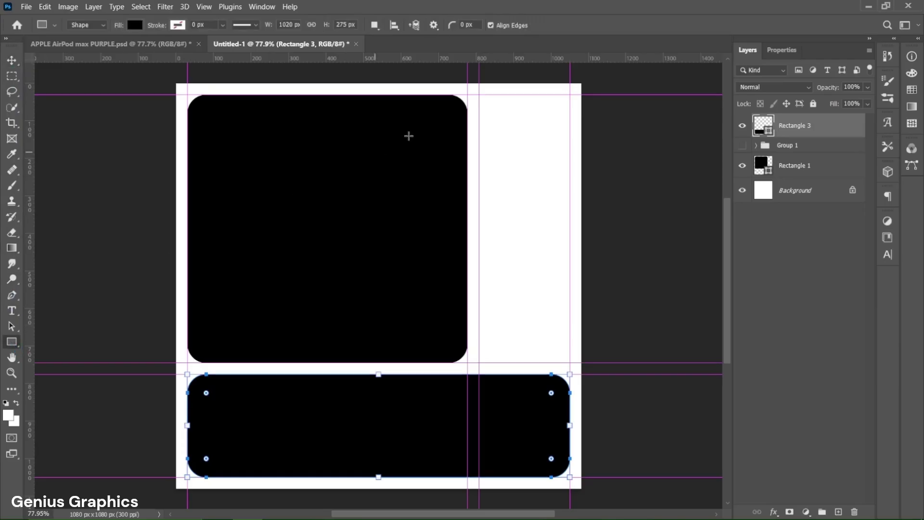
pyautogui.moveTo(479, 95); pyautogui.dragTo(570, 361)
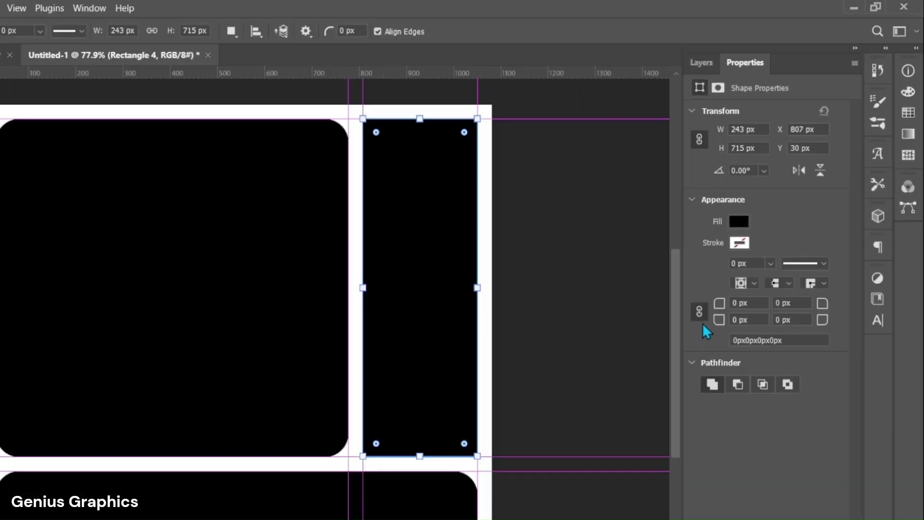
pyautogui.click(738, 303)
pyautogui.write('50px')
pyautogui.press('Return')
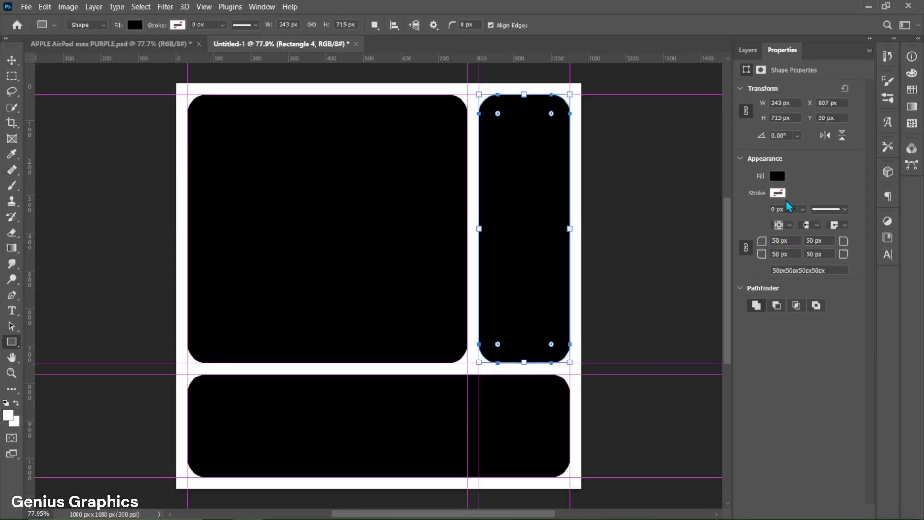
pyautogui.click(747, 50)
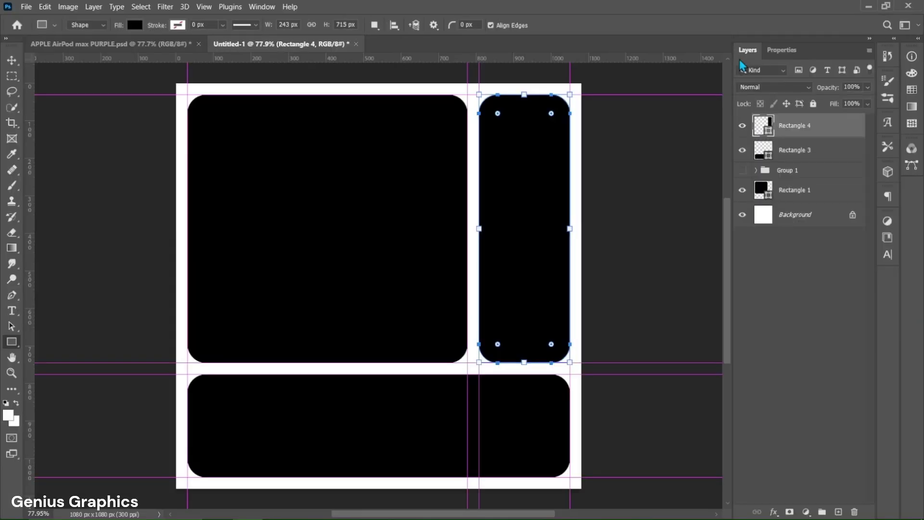
pyautogui.click(11, 60)
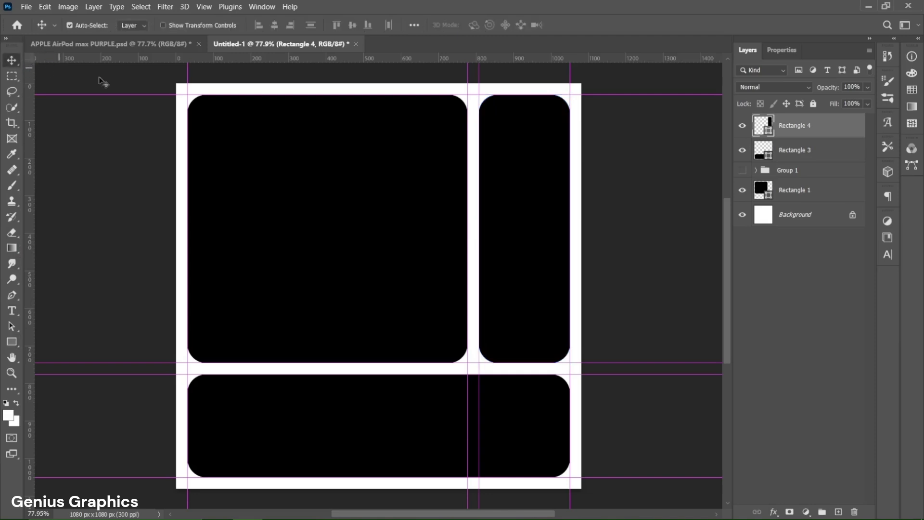
# Step: Move Group 1 below Rectangle 1 in the layer stack
pyautogui.click(784, 174)
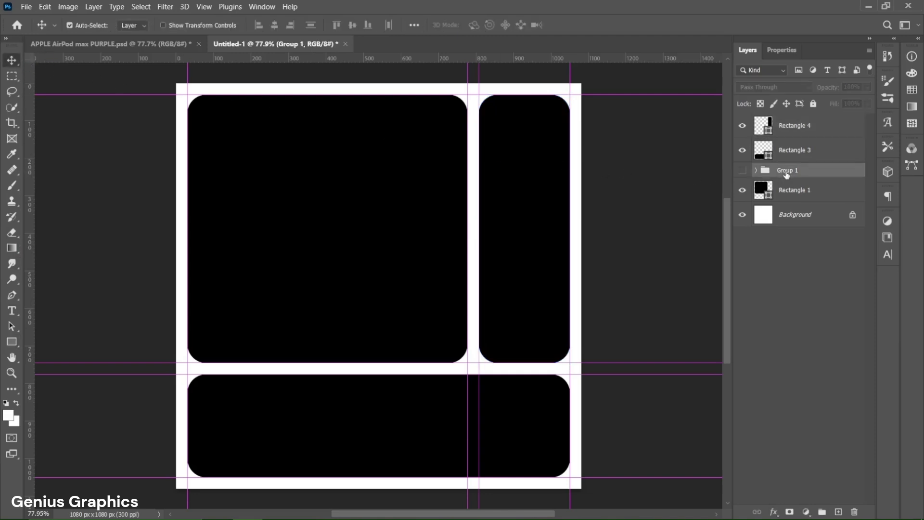
pyautogui.moveTo(787, 175); pyautogui.dragTo(788, 206)
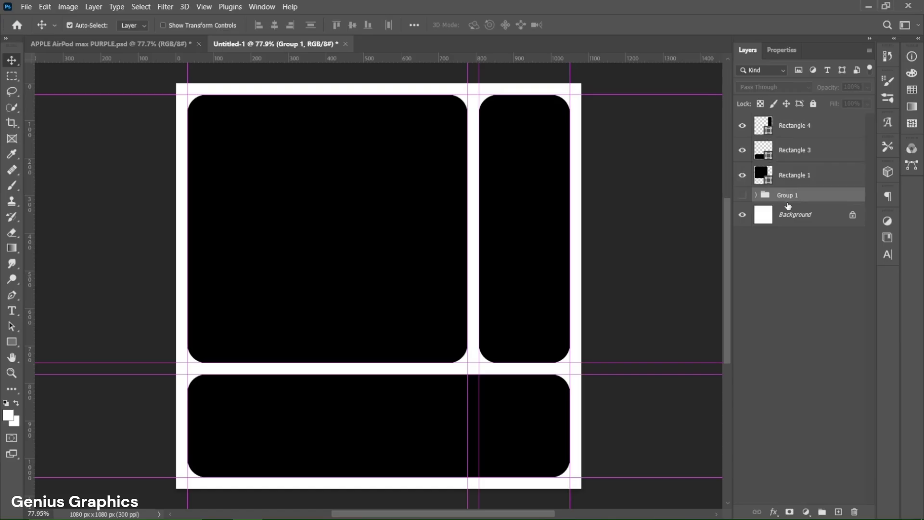
pyautogui.click(793, 133)
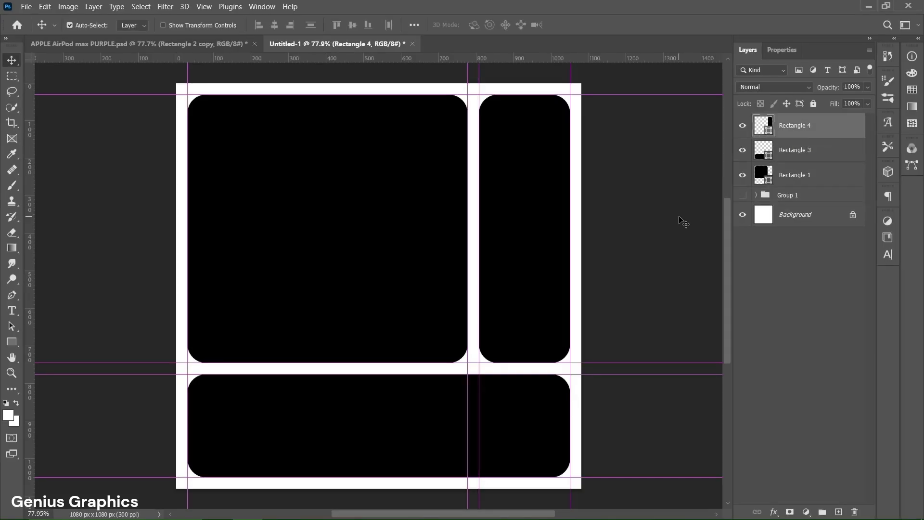
# Step: Add a Gradient Overlay to Rectangle 1 and set its left stop to e0d8ed
pyautogui.click(810, 181)
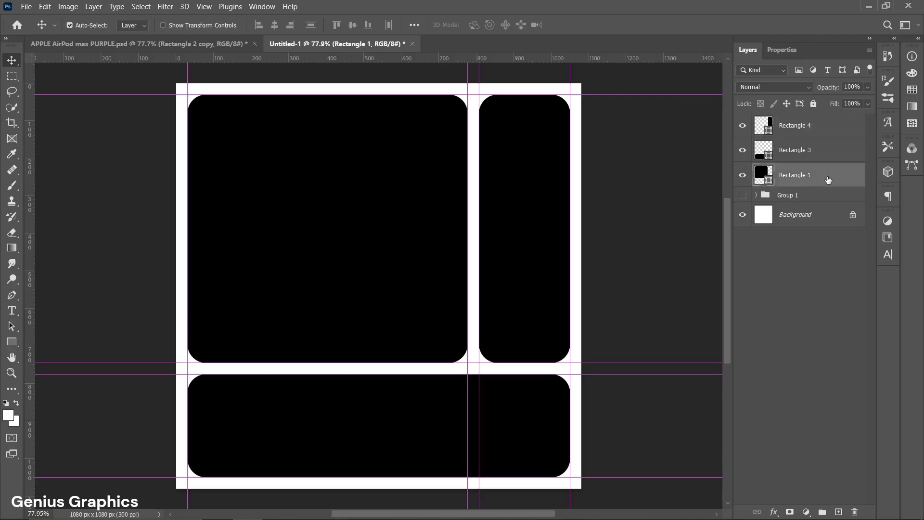
pyautogui.doubleClick(828, 180)
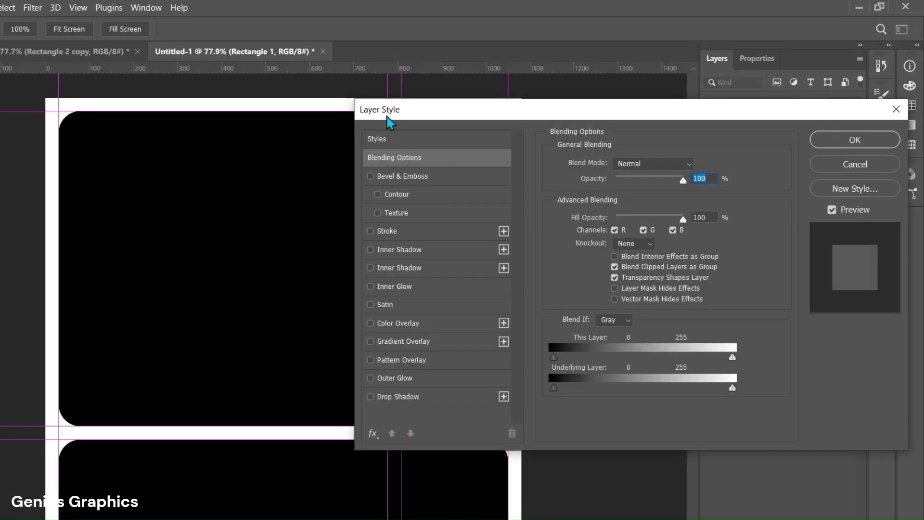
pyautogui.click(402, 339)
pyautogui.click(630, 196)
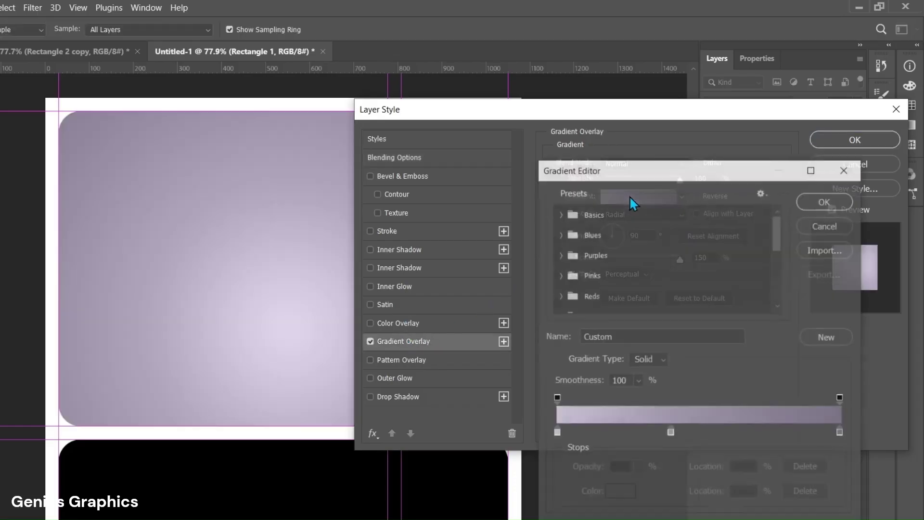
pyautogui.click(556, 432)
pyautogui.click(619, 493)
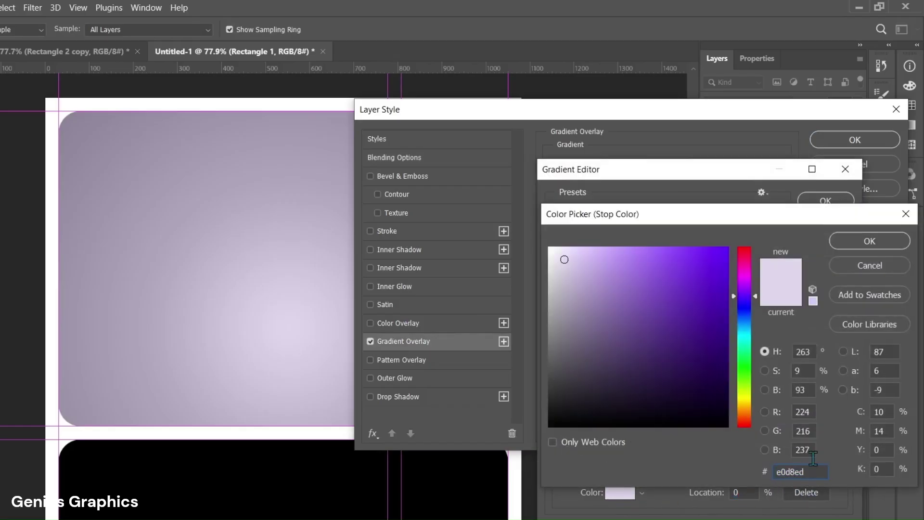
pyautogui.click(872, 242)
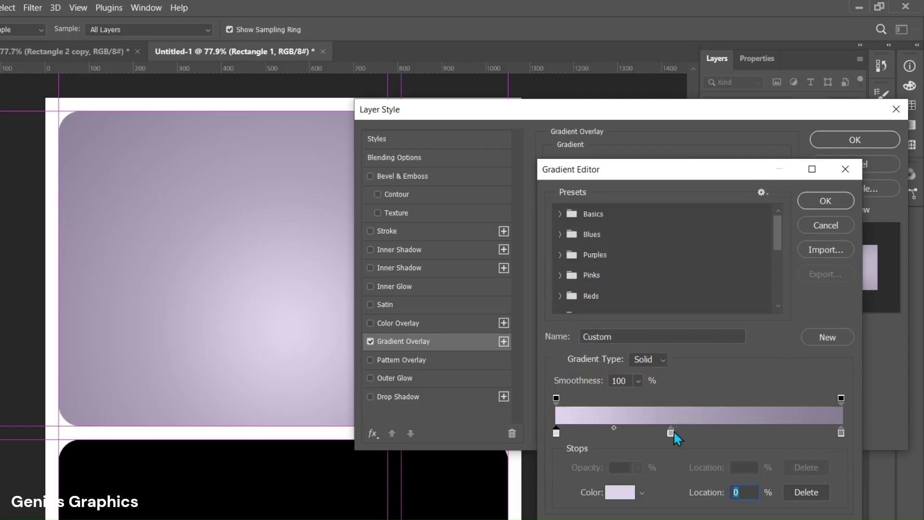
# Step: Set the gradient's 40% stop to b1a8bd and its right stop to 877e93
pyautogui.click(671, 432)
pyautogui.click(624, 492)
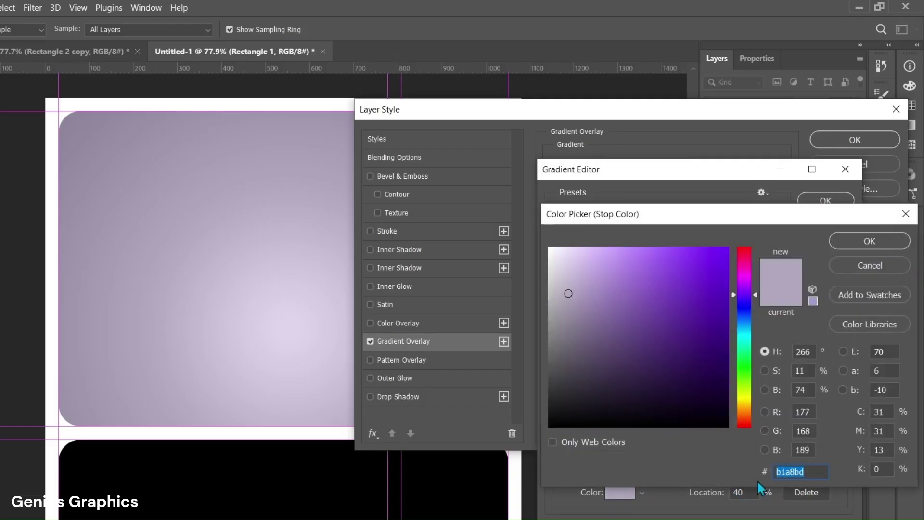
pyautogui.click(809, 472)
pyautogui.click(868, 242)
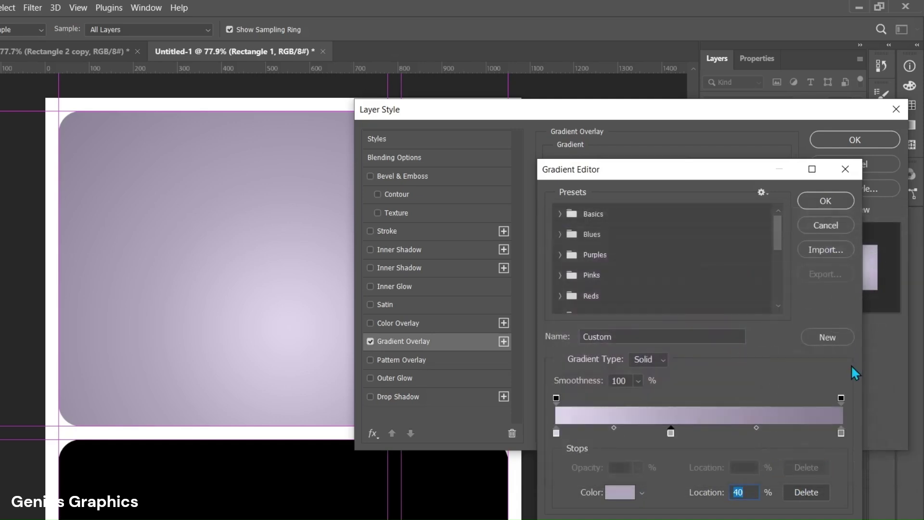
pyautogui.click(840, 434)
pyautogui.click(626, 492)
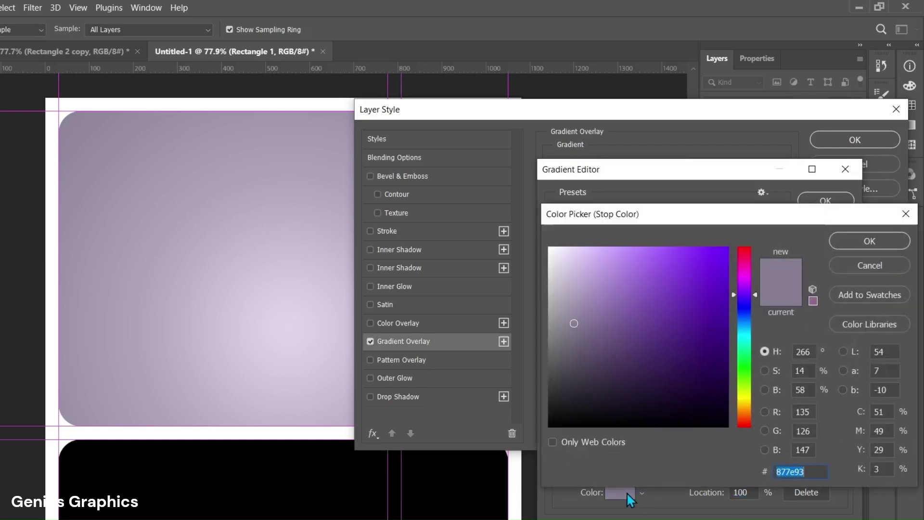
pyautogui.click(815, 473)
pyautogui.click(874, 242)
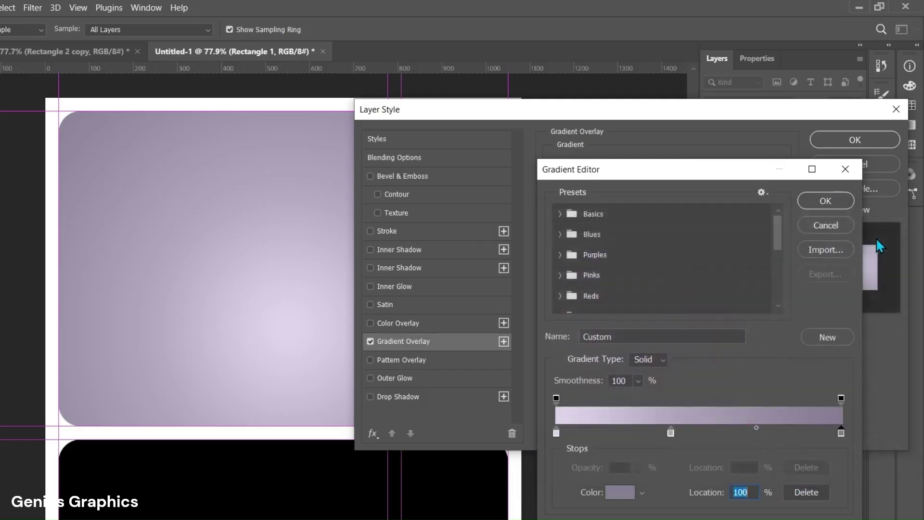
# Step: Accept the gradient with Radial style and apply the overlay
pyautogui.click(845, 205)
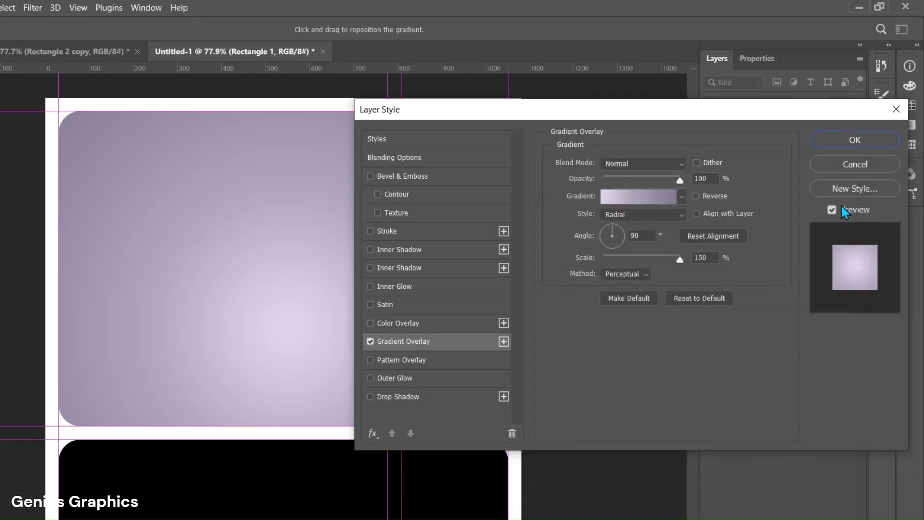
pyautogui.click(621, 215)
pyautogui.click(639, 238)
pyautogui.click(838, 144)
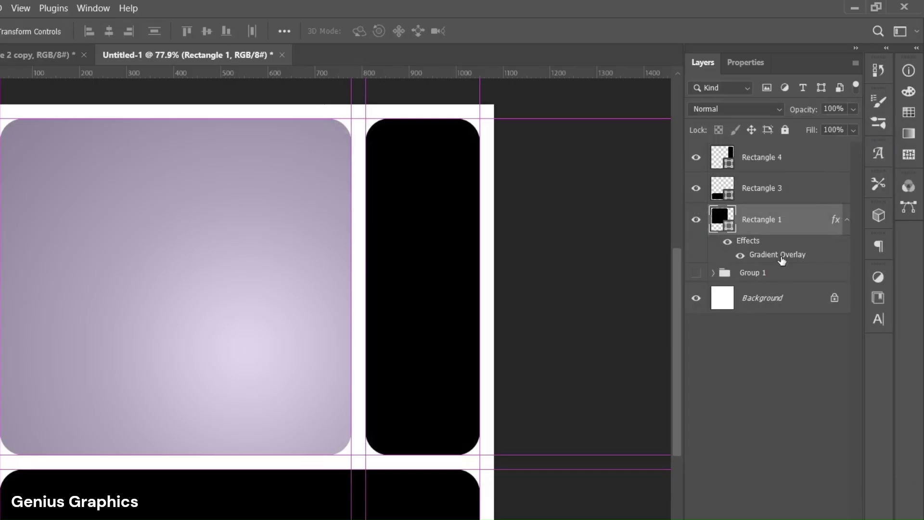
# Step: Copy Rectangle 1's gradient overlay onto Rectangle 3 and Rectangle 4
pyautogui.moveTo(781, 256); pyautogui.dragTo(793, 202)
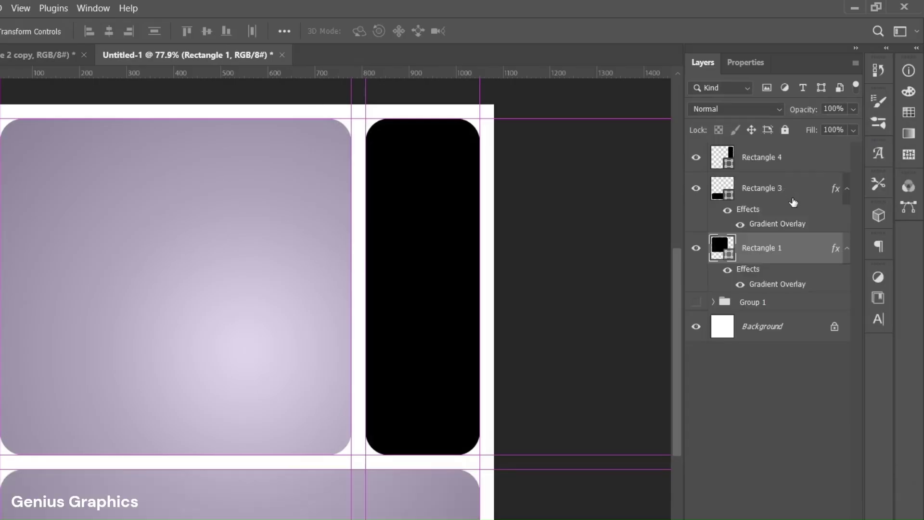
pyautogui.click(791, 225)
pyautogui.moveTo(791, 225); pyautogui.dragTo(790, 165)
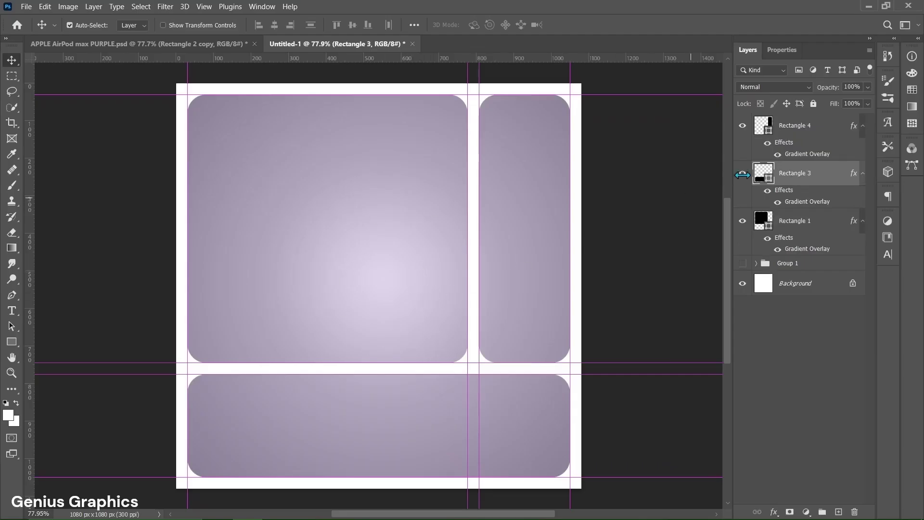
# Step: Group Rectangles 4, 3 and 1 and name the group 'GRADIENT BG'
pyautogui.click(820, 130)
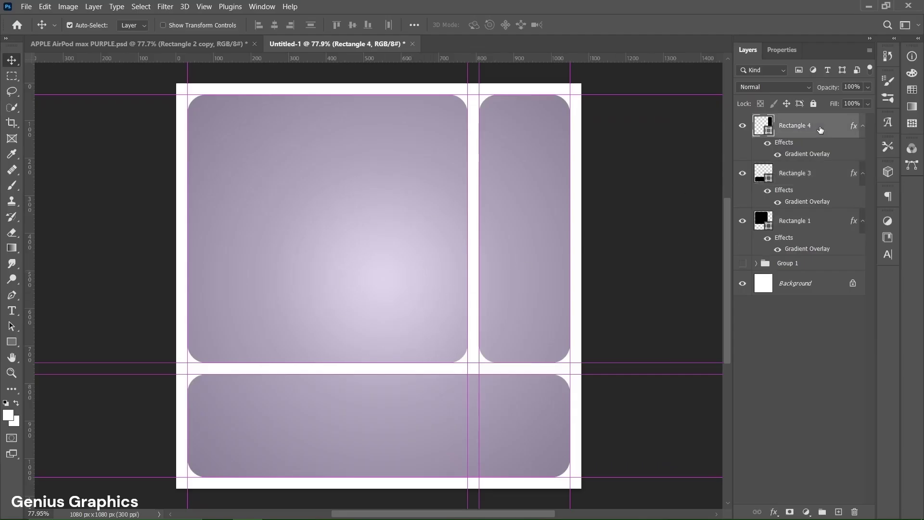
pyautogui.keyDown('shift'); pyautogui.click(817, 225); pyautogui.keyUp('shift')
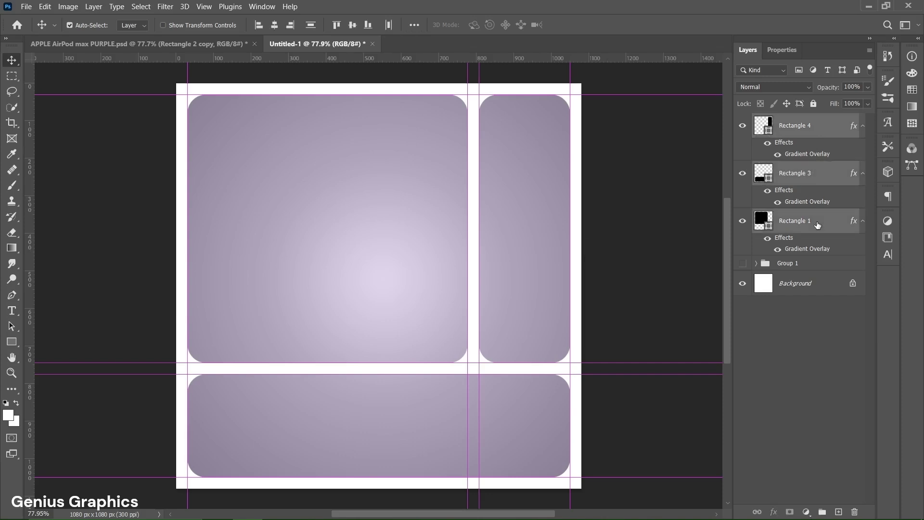
pyautogui.click(822, 512)
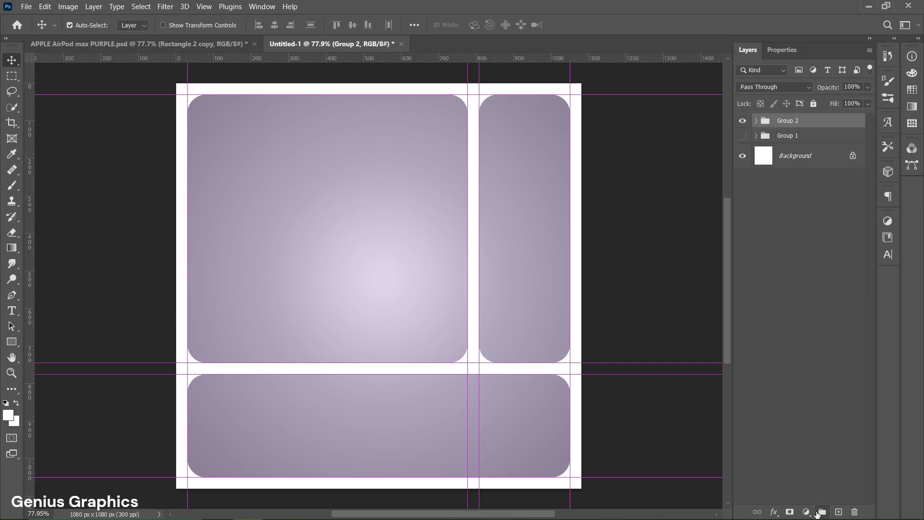
pyautogui.doubleClick(784, 126)
pyautogui.write('GRADIENT BG')
pyautogui.press('Return')
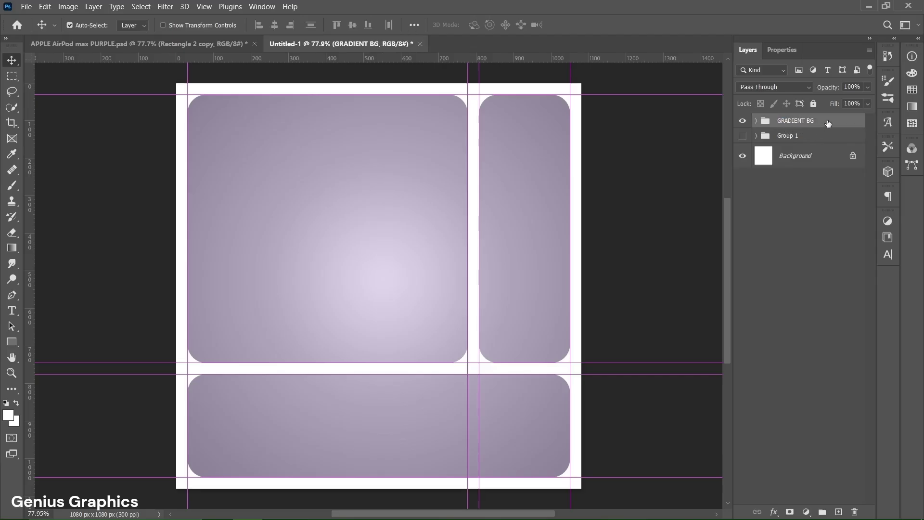
# Step: Add white two-line text 'Air Pod' / 'max' in the large top-left panel
pyautogui.click(12, 310)
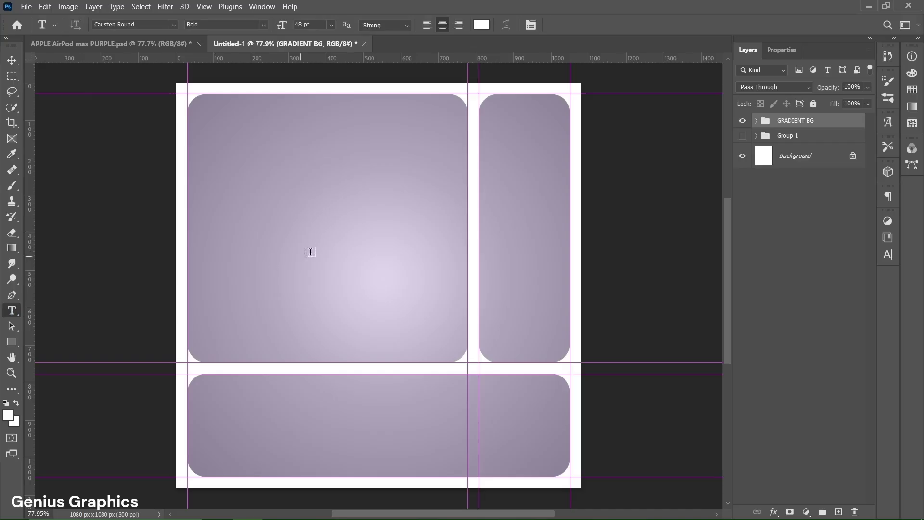
pyautogui.click(335, 240)
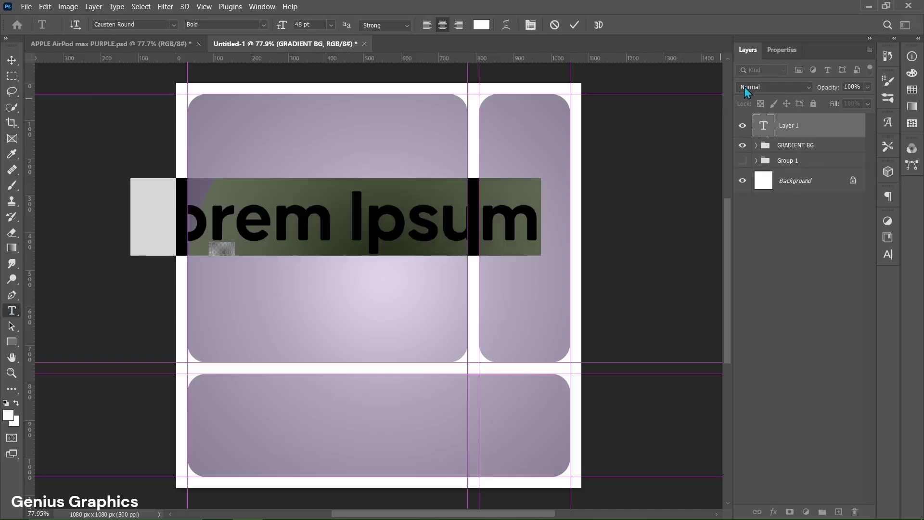
pyautogui.click(781, 50)
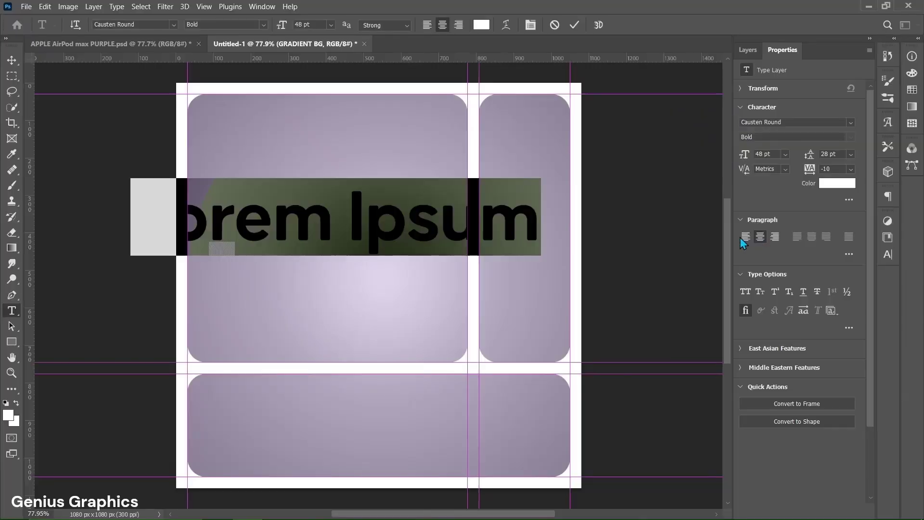
pyautogui.write('Ai')
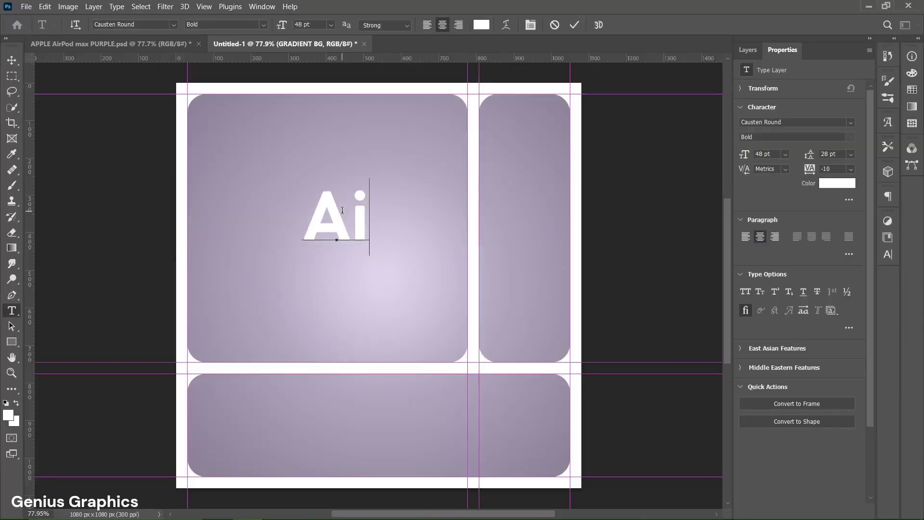
pyautogui.write('r Pod')
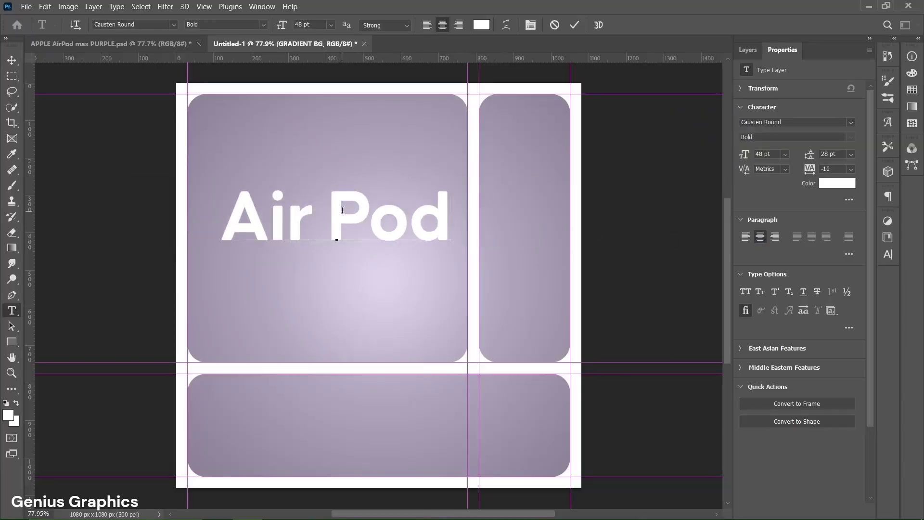
pyautogui.press('Return')
pyautogui.write('max')
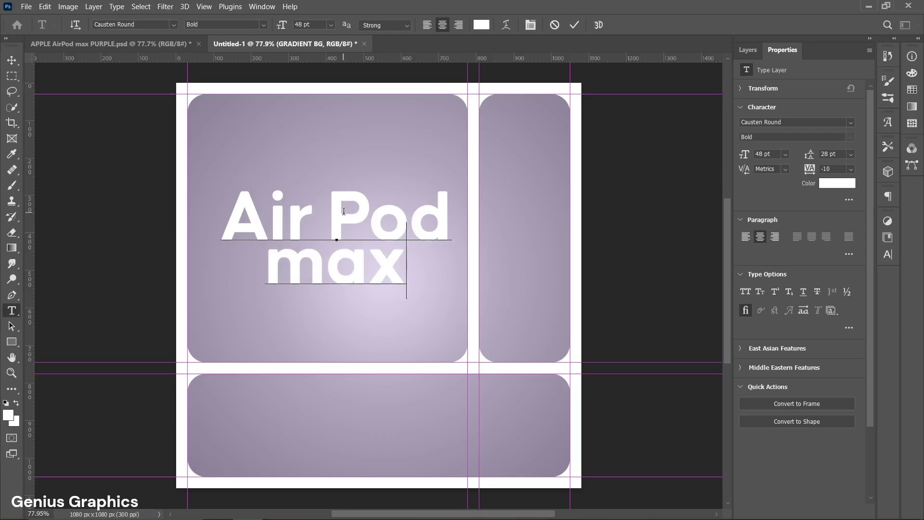
pyautogui.click(574, 25)
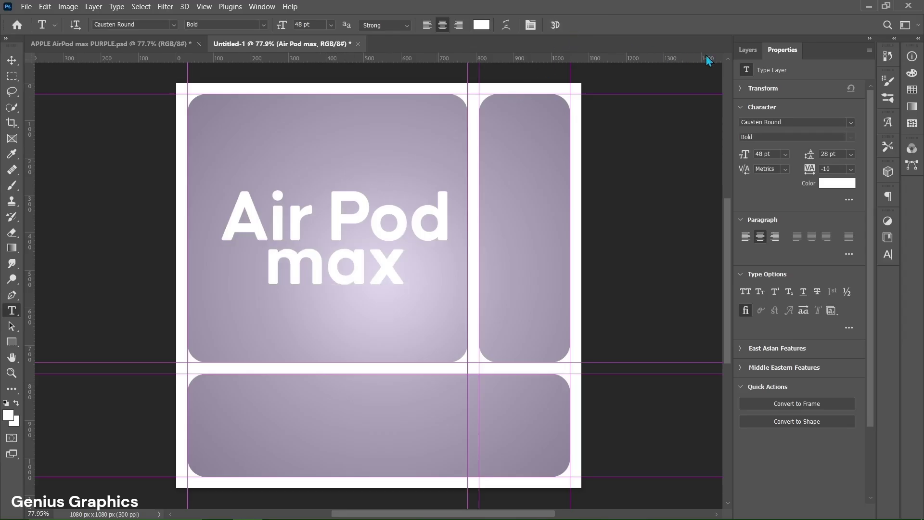
# Step: Move the 'Air Pod max' text slightly up and left
pyautogui.click(746, 51)
pyautogui.press('v')
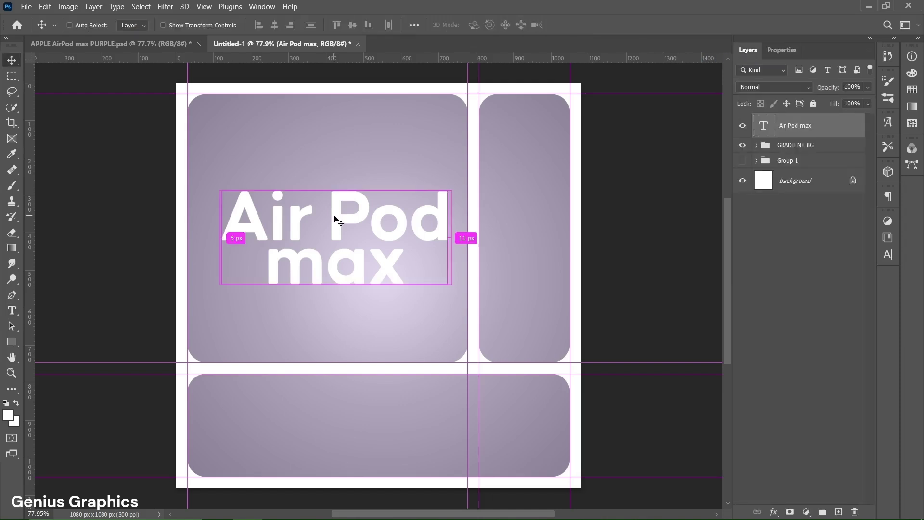
pyautogui.hotkey('ctrl', 't')
pyautogui.moveTo(336, 220); pyautogui.dragTo(328, 210)
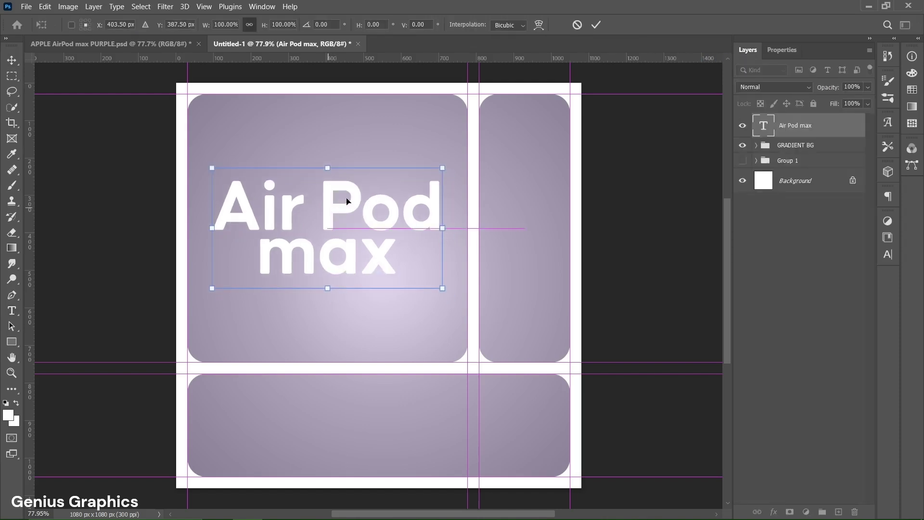
pyautogui.click(595, 25)
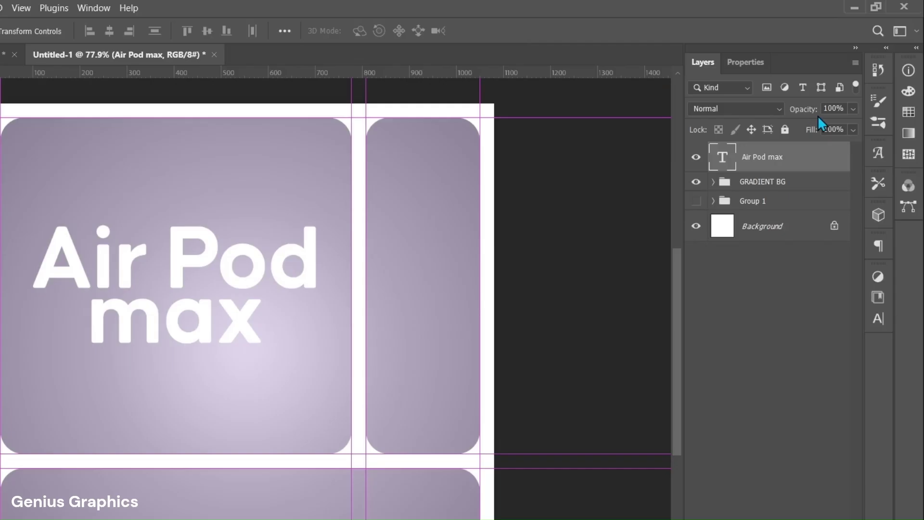
# Step: Set the text layer's opacity to 25% and convert it to a smart object
pyautogui.click(836, 108)
pyautogui.write('25')
pyautogui.press('Return')
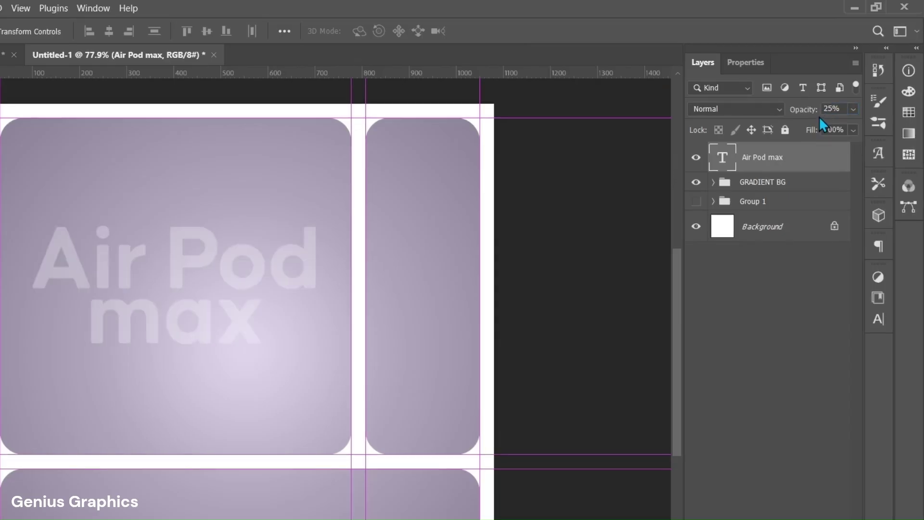
pyautogui.rightClick(812, 158)
pyautogui.click(718, 217)
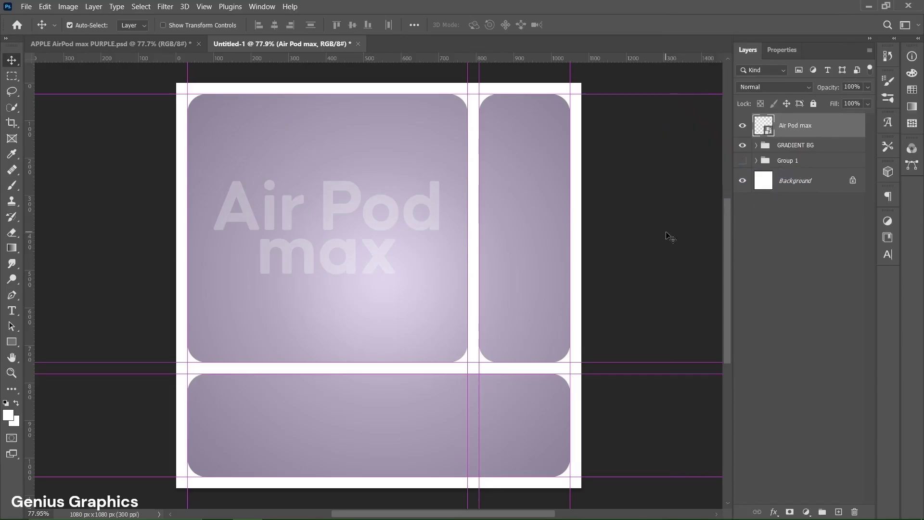
# Step: Add white two-line text 'Air Pods' / 'max' in the bottom panel
pyautogui.click(12, 310)
pyautogui.click(209, 424)
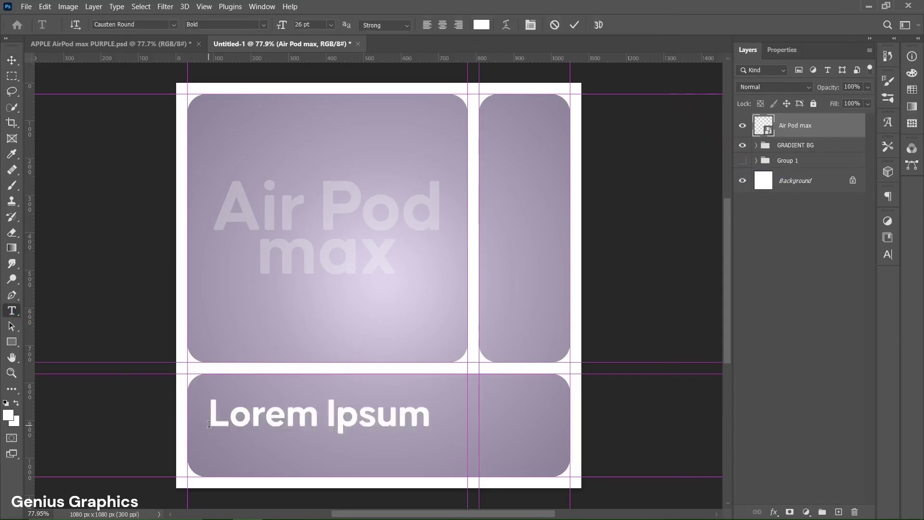
pyautogui.click(769, 50)
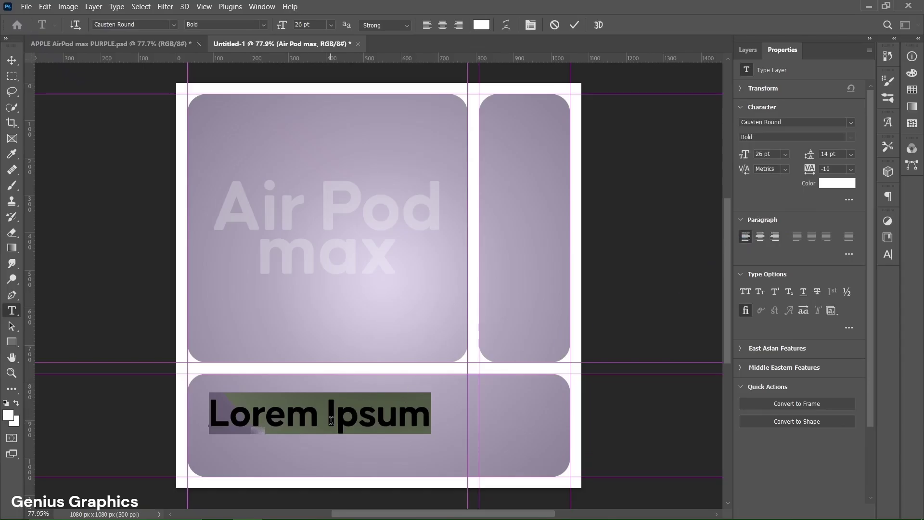
pyautogui.write('Air')
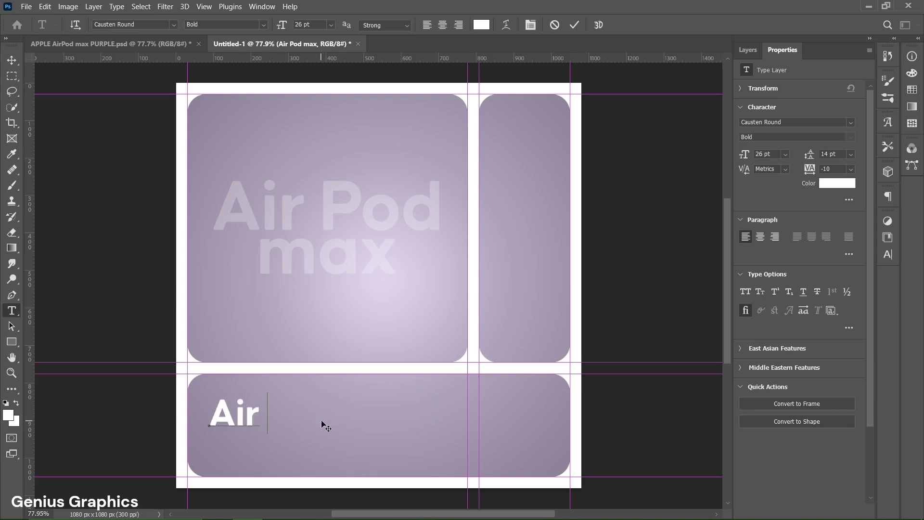
pyautogui.write(' Pods')
pyautogui.press('Return')
pyautogui.write('ma')
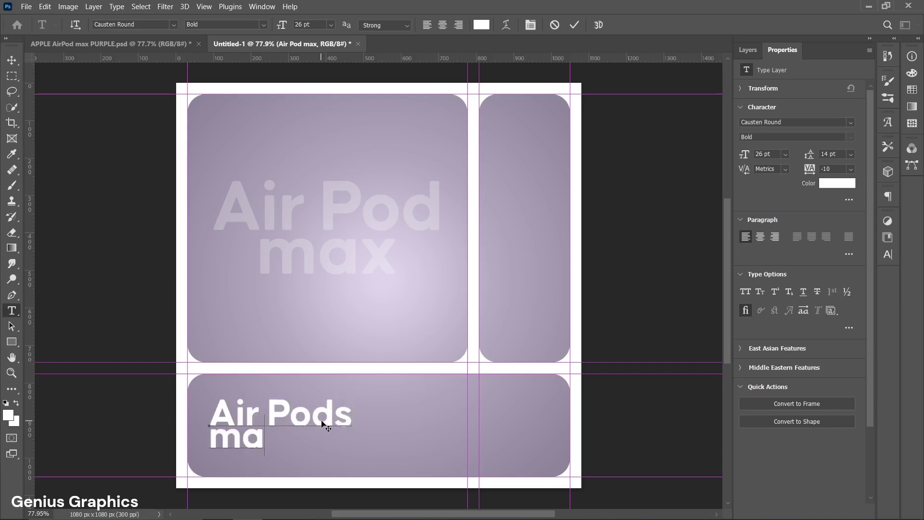
pyautogui.write('x')
pyautogui.click(573, 27)
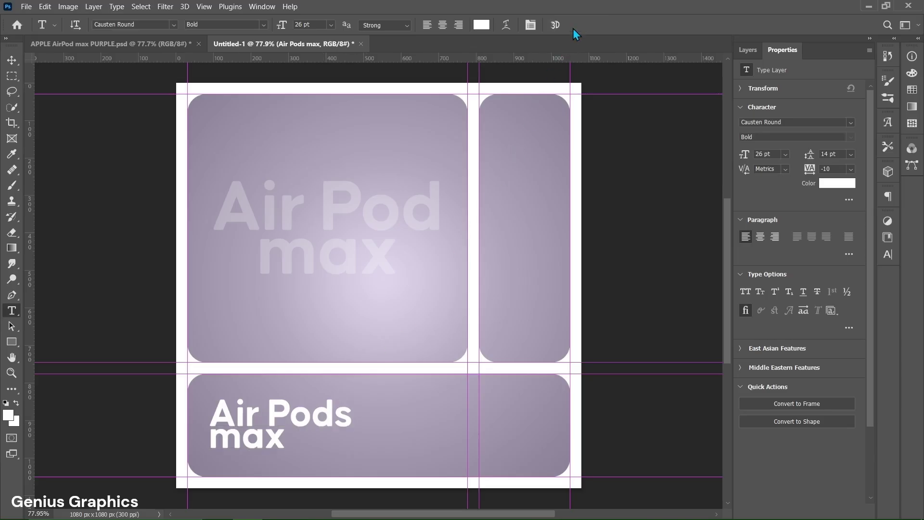
# Step: Nudge the 'Air Pods max' text toward the lower-left and save the document
pyautogui.click(741, 50)
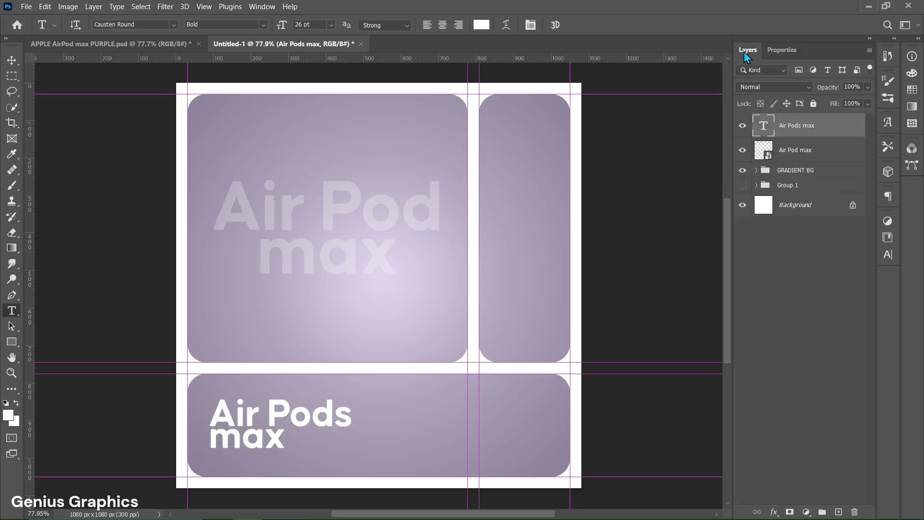
pyautogui.press('v')
pyautogui.moveTo(249, 447); pyautogui.dragTo(244, 459)
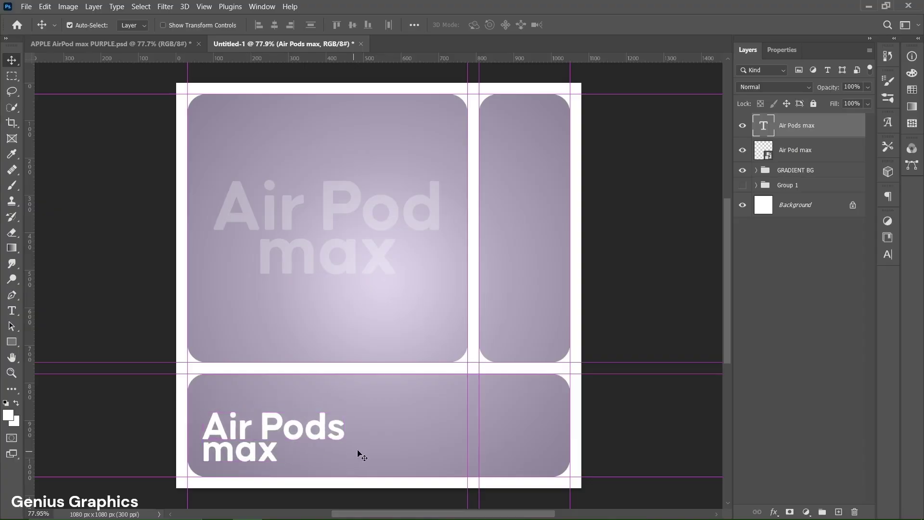
pyautogui.hotkey('ctrl', 's')
# Step: Create a 225×50 px rectangle with 8 px corner radii
pyautogui.click(13, 342)
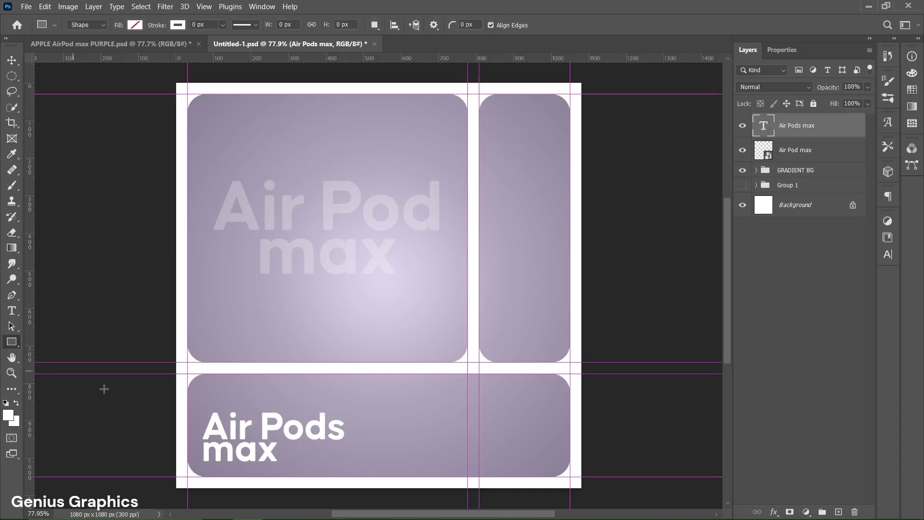
pyautogui.click(326, 458)
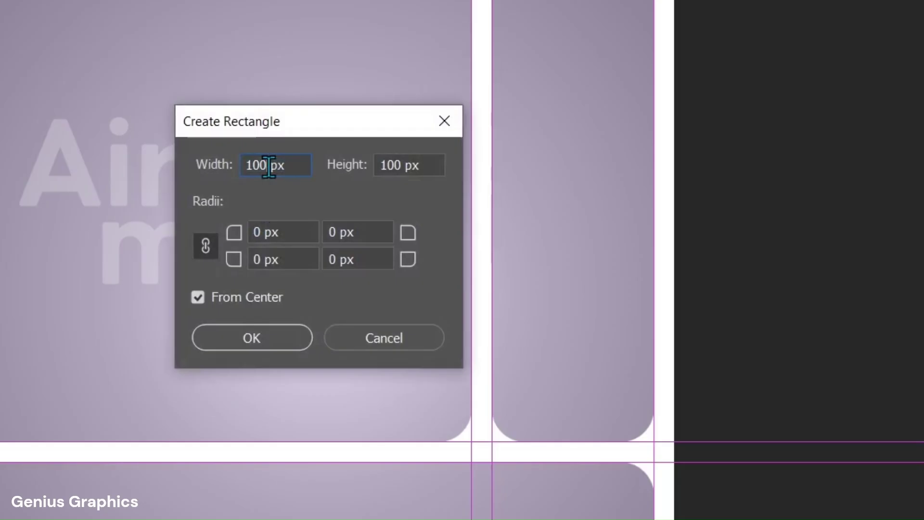
pyautogui.moveTo(352, 207); pyautogui.dragTo(339, 207)
pyautogui.write('225')
pyautogui.press('Tab')
pyautogui.write('50')
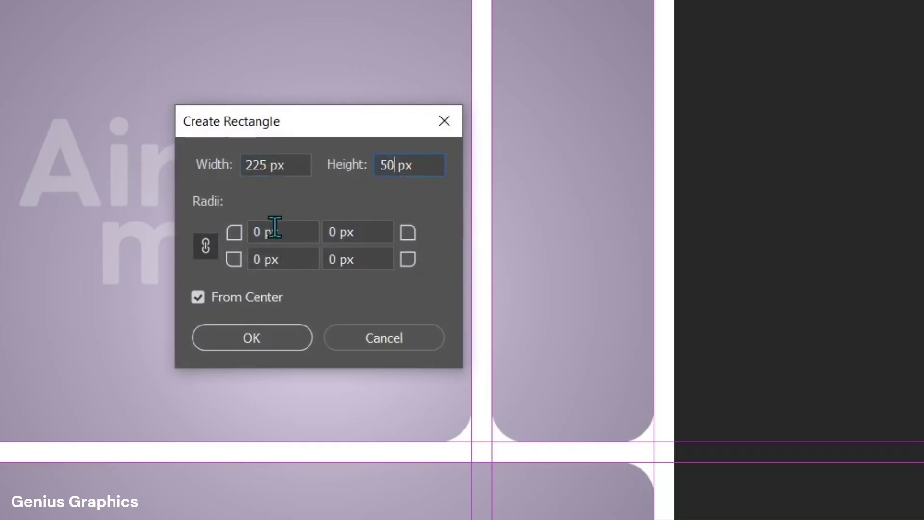
pyautogui.moveTo(259, 230); pyautogui.dragTo(252, 232)
pyautogui.write('8')
pyautogui.click(261, 330)
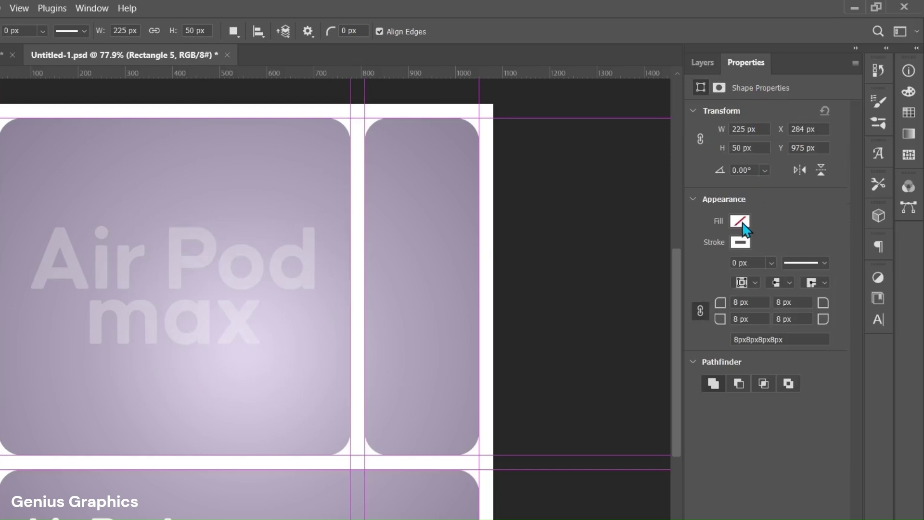
# Step: Give the rectangle a 2 px stroke and nudge it up-left beside 'max'
pyautogui.click(730, 263)
pyautogui.write('2')
pyautogui.press('Return')
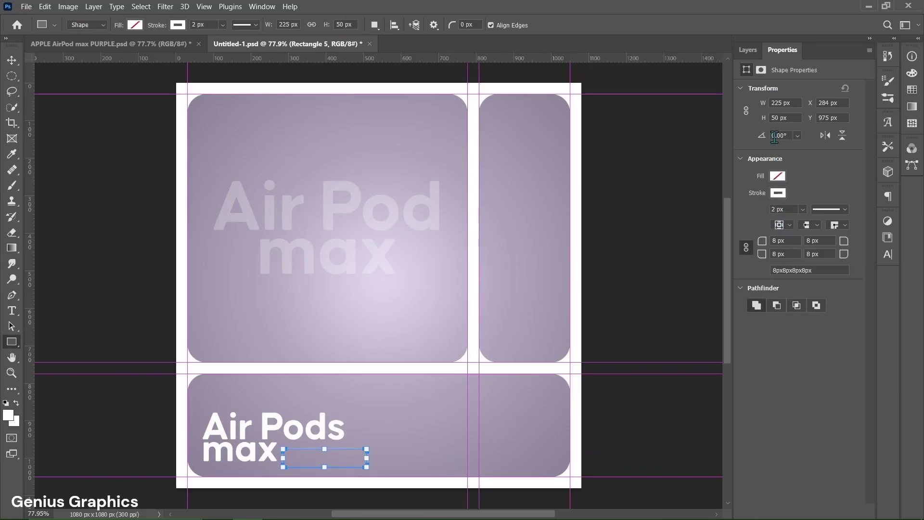
pyautogui.click(749, 51)
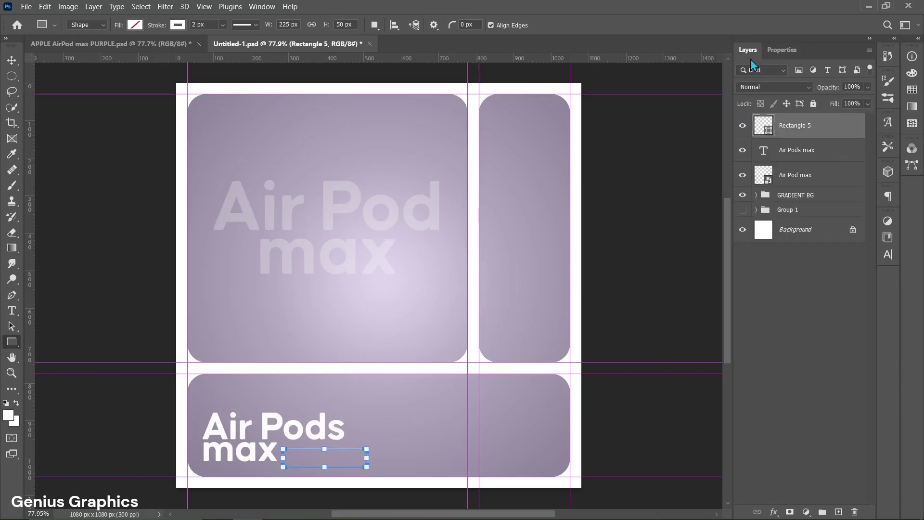
pyautogui.press('v')
pyautogui.moveTo(372, 461); pyautogui.dragTo(367, 453)
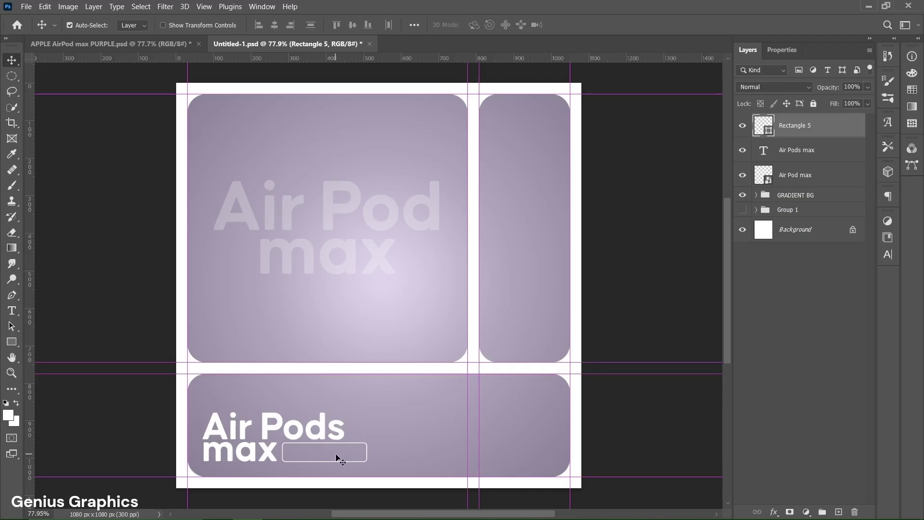
# Step: Add a text layer reading WIRELESS next to the Air Pods max title
pyautogui.click(12, 312)
pyautogui.click(407, 432)
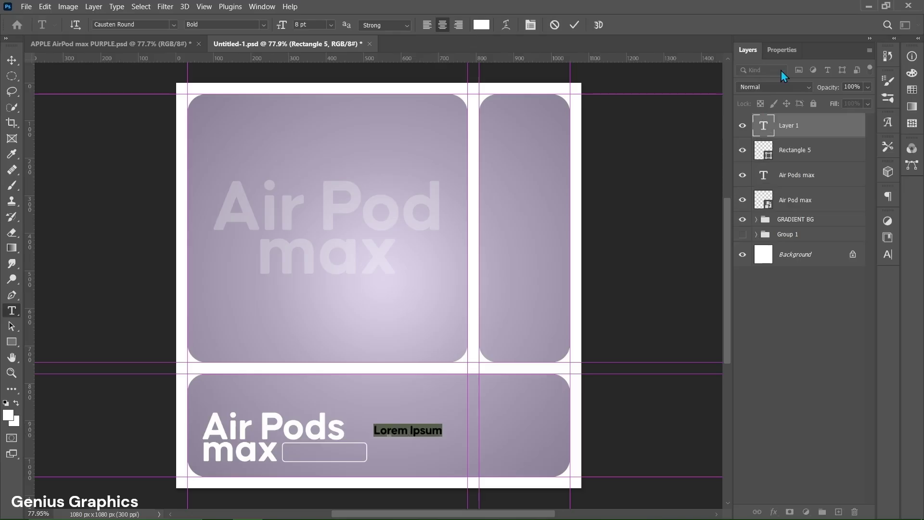
pyautogui.click(782, 50)
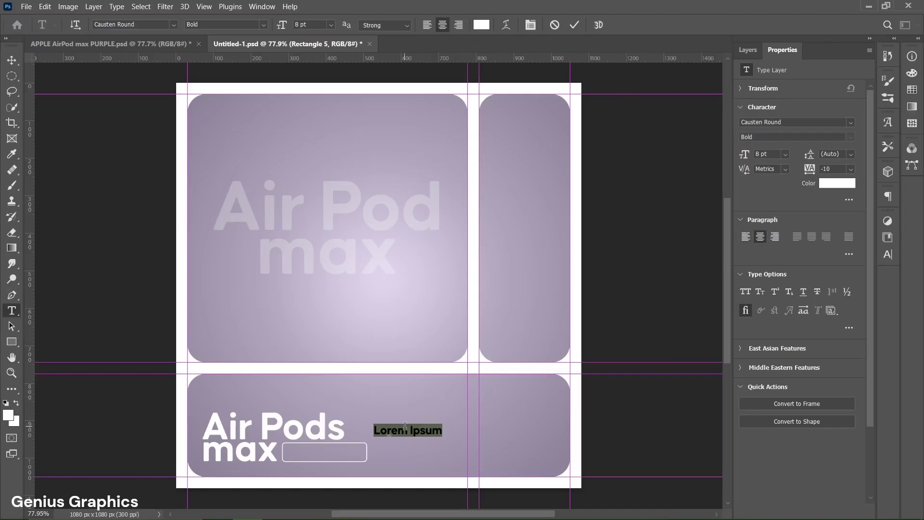
pyautogui.write('WIRE')
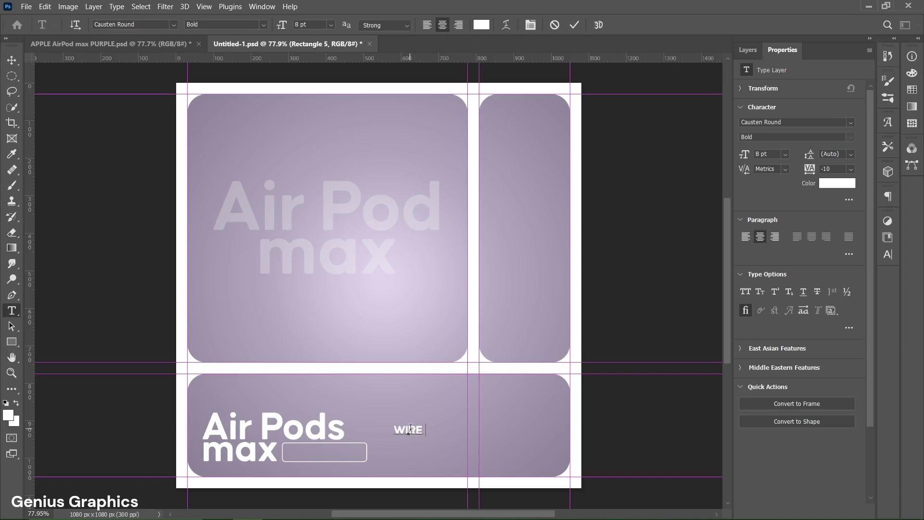
pyautogui.write('LESS')
pyautogui.click(574, 32)
# Step: Move the WIRELESS text into the outlined box beside 'max'
pyautogui.click(741, 51)
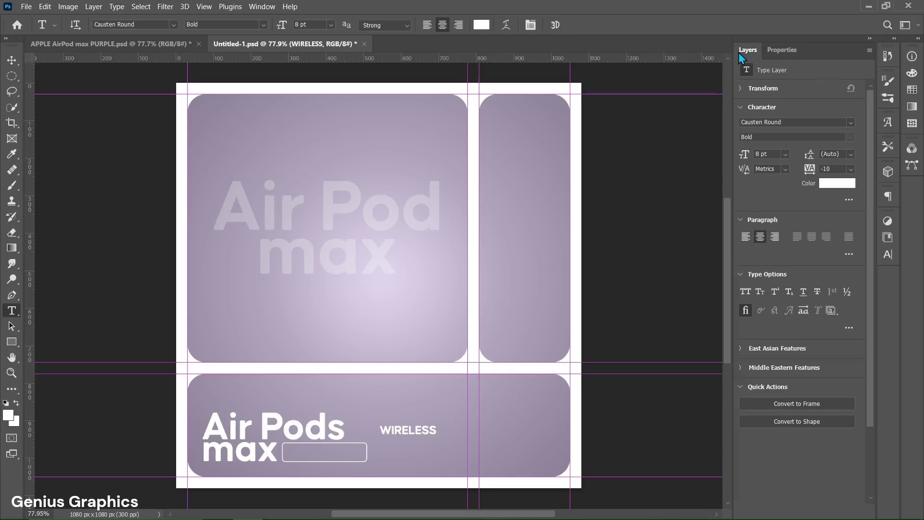
pyautogui.press('v')
pyautogui.moveTo(387, 436); pyautogui.dragTo(323, 456)
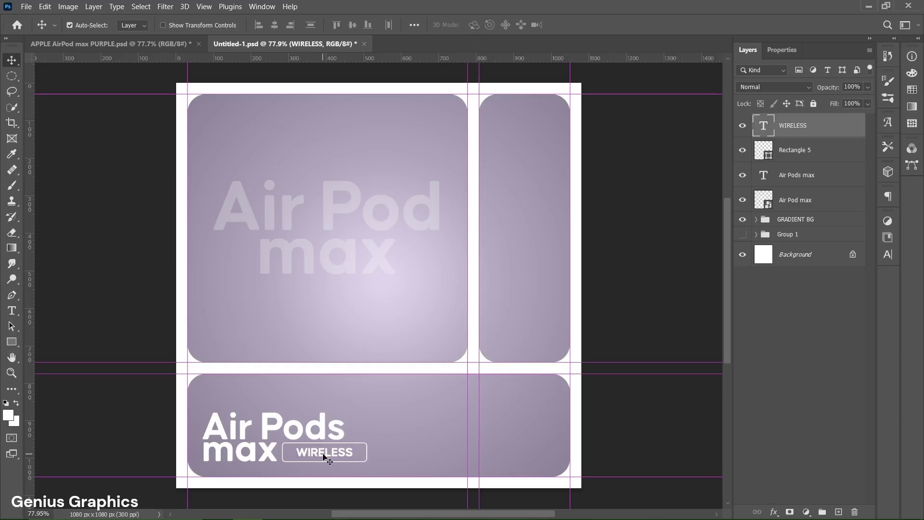
# Step: Place the Airpods Max image file into the document as an embedded layer
pyautogui.click(26, 6)
pyautogui.click(48, 298)
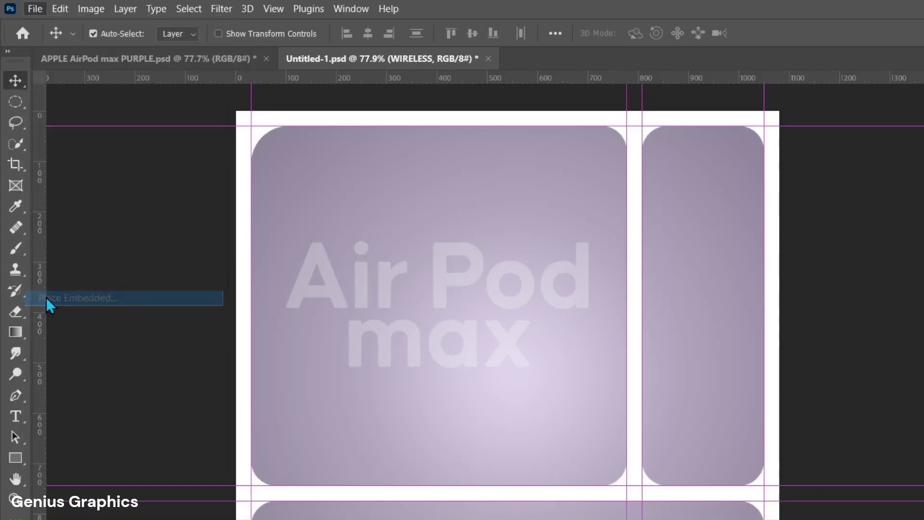
pyautogui.click(195, 213)
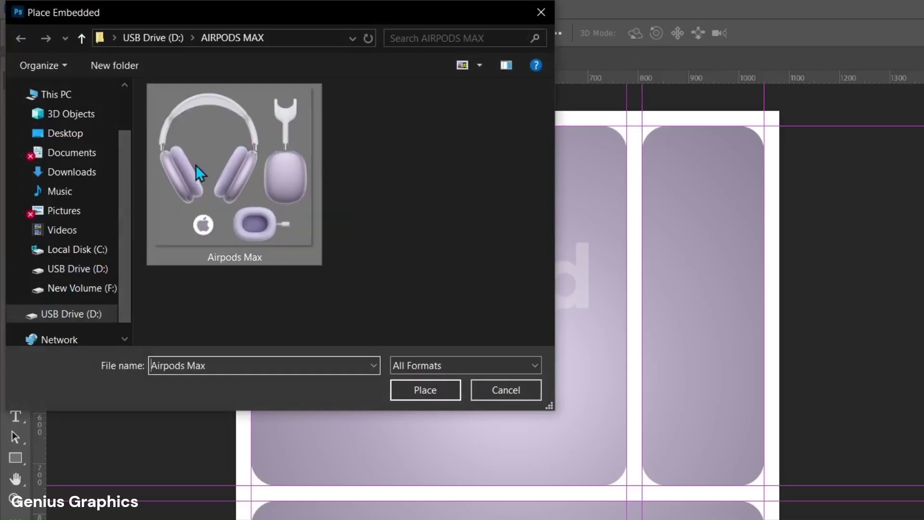
pyautogui.click(408, 384)
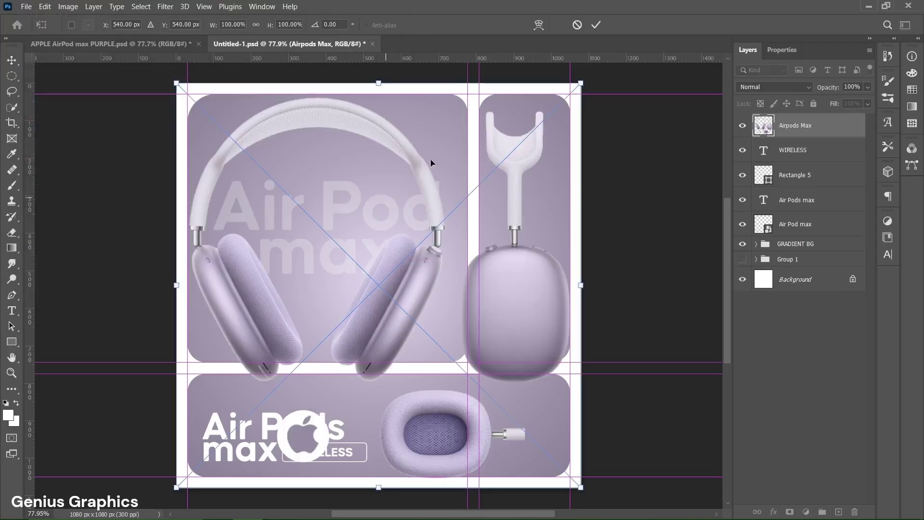
pyautogui.click(596, 25)
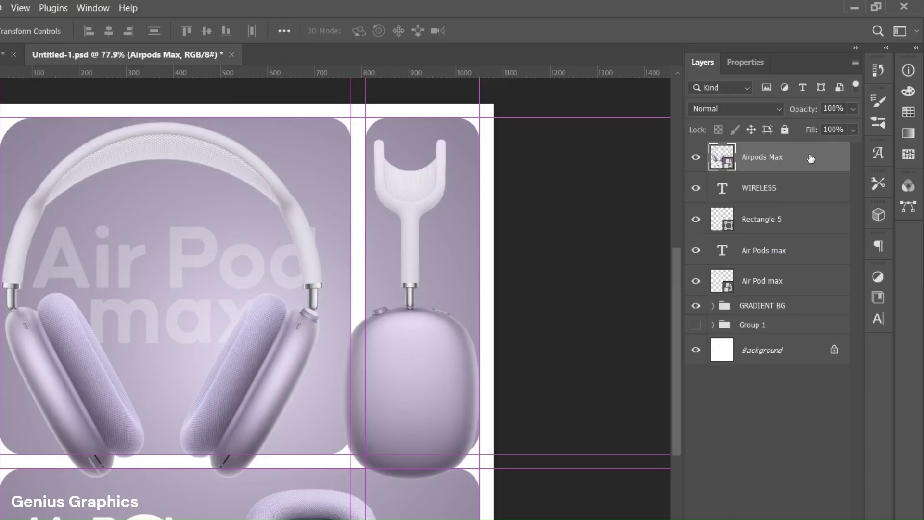
# Step: Rasterize the Airpods Max layer
pyautogui.rightClick(810, 159)
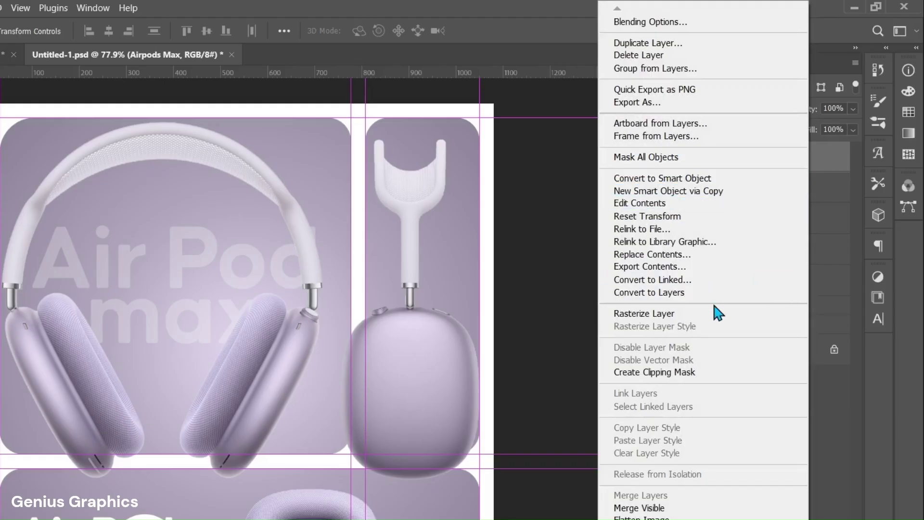
pyautogui.click(656, 314)
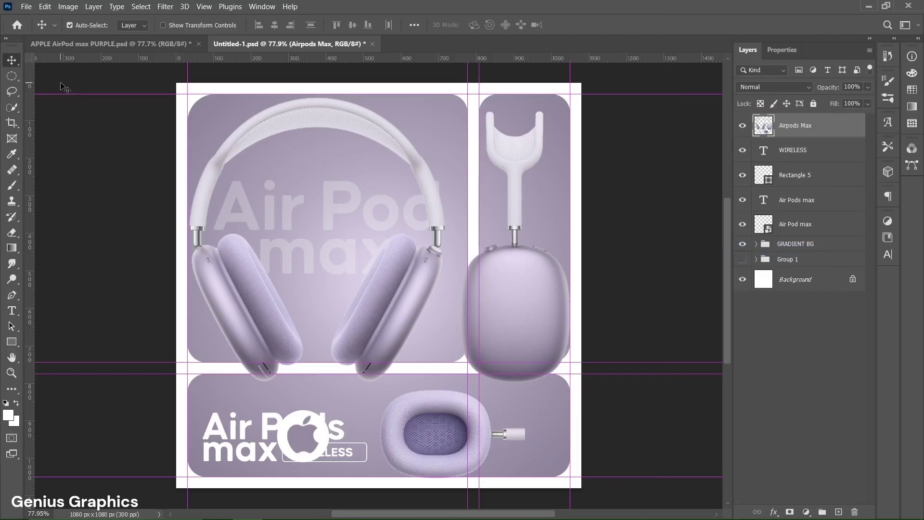
pyautogui.click(14, 78)
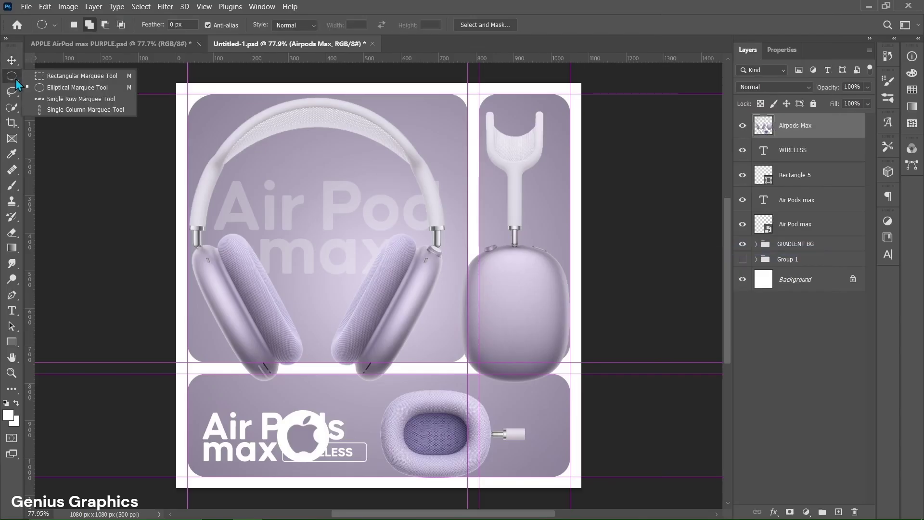
# Step: Copy the headphones and the right-panel earcup onto their own new layers
pyautogui.click(61, 77)
pyautogui.moveTo(182, 92); pyautogui.dragTo(451, 386)
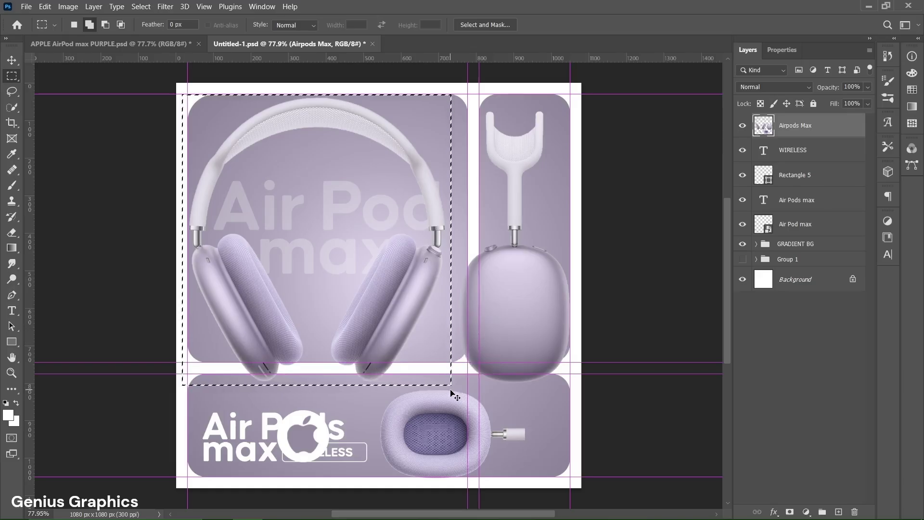
pyautogui.hotkey('ctrl', 'j')
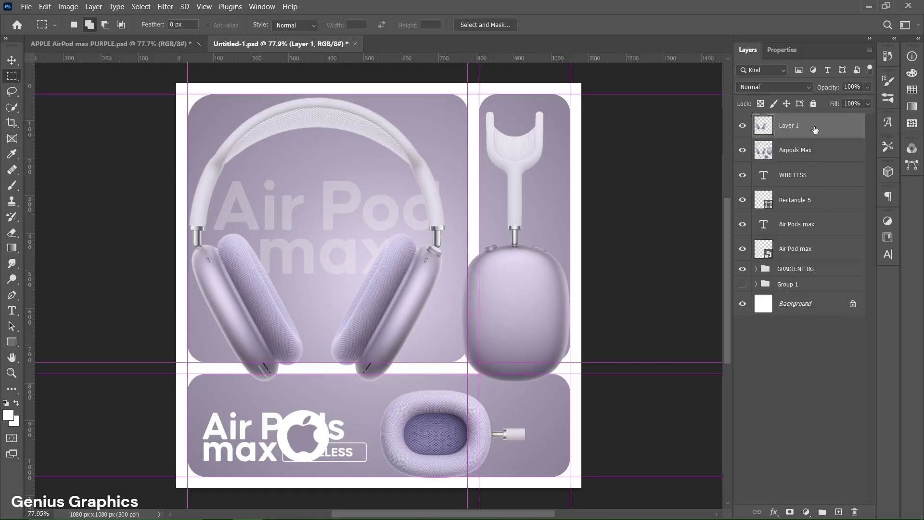
pyautogui.click(811, 152)
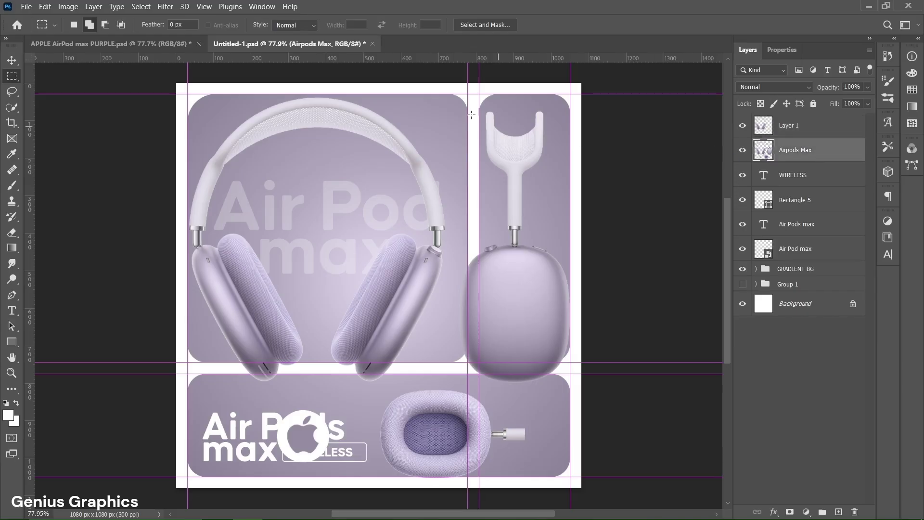
pyautogui.moveTo(447, 94); pyautogui.dragTo(582, 386)
pyautogui.hotkey('ctrl', 'j')
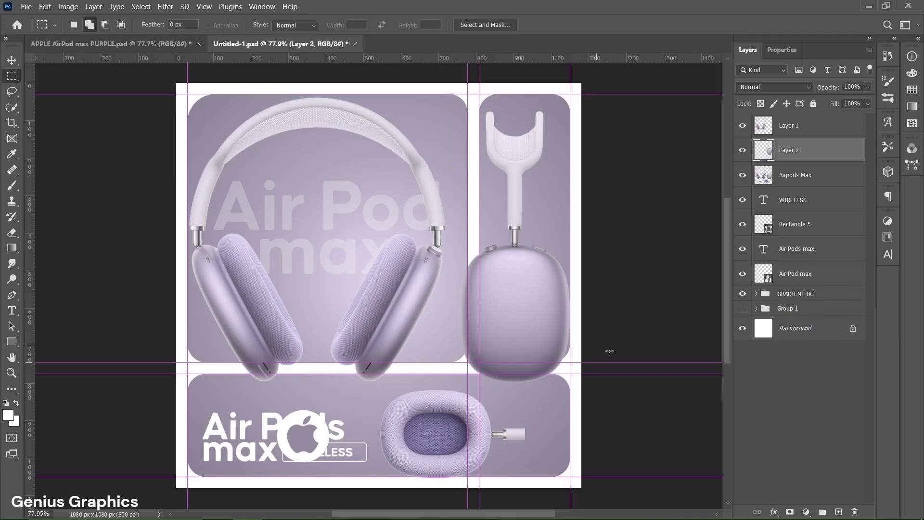
# Step: Copy the ear cushion and the Apple logo onto two more new layers
pyautogui.click(787, 179)
pyautogui.moveTo(372, 385); pyautogui.dragTo(538, 488)
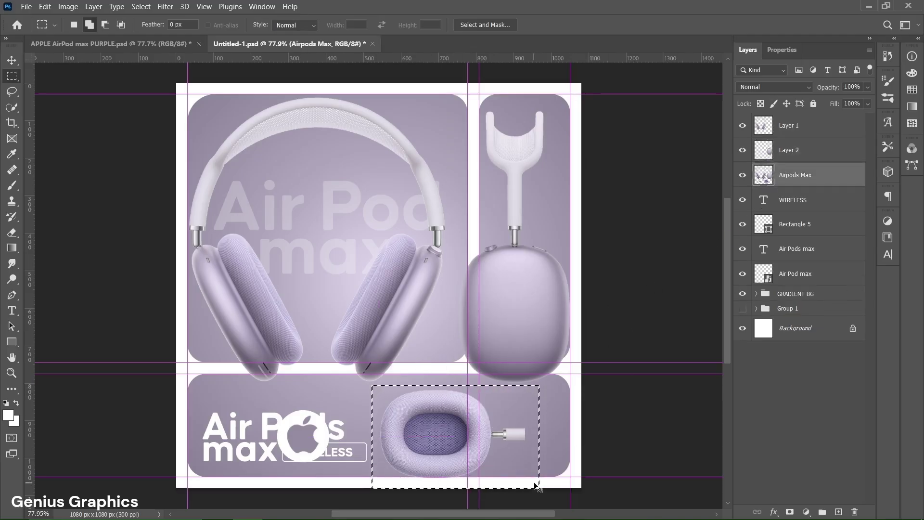
pyautogui.hotkey('ctrl', 'j')
pyautogui.click(794, 202)
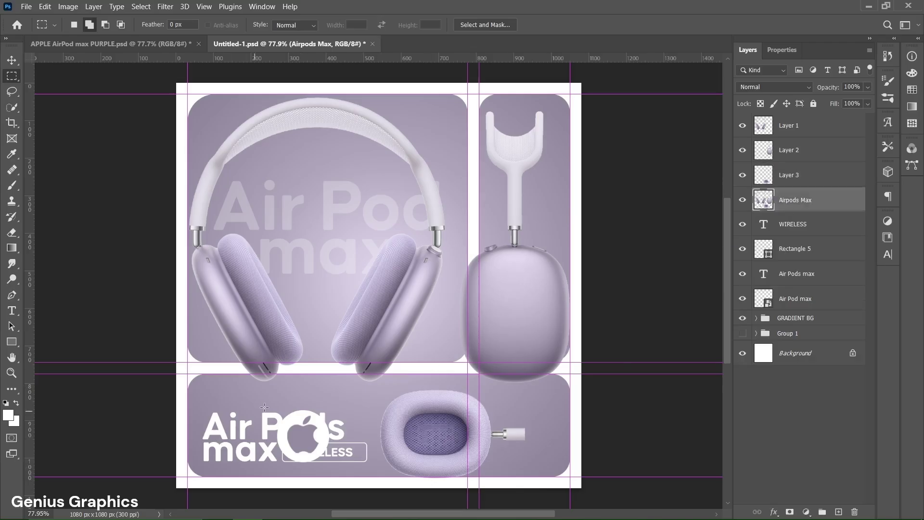
pyautogui.moveTo(266, 402); pyautogui.dragTo(349, 479)
pyautogui.hotkey('ctrl', 'j')
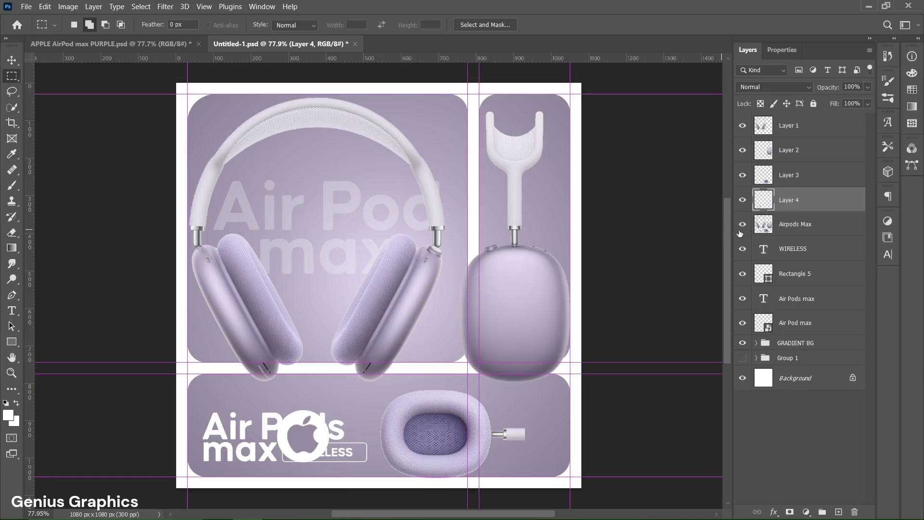
# Step: Delete the original Airpods Max layer
pyautogui.click(782, 230)
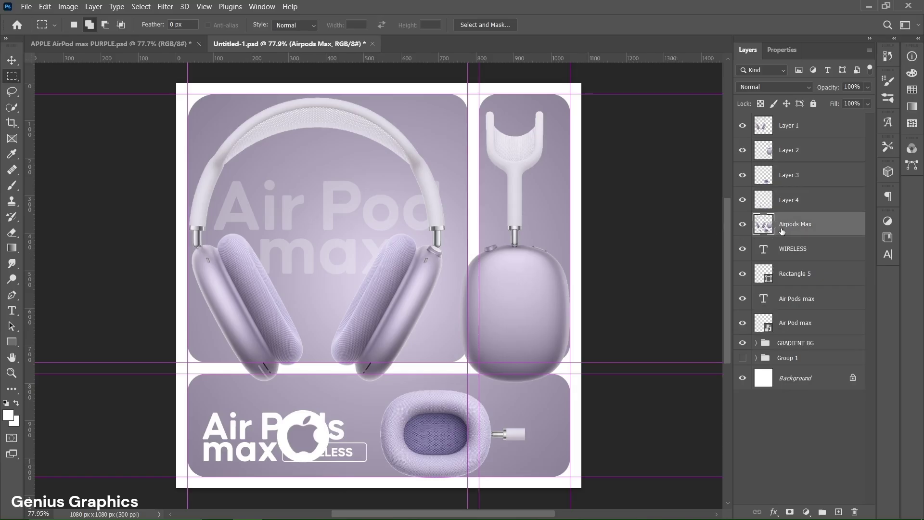
pyautogui.click(743, 224)
pyautogui.press('Delete')
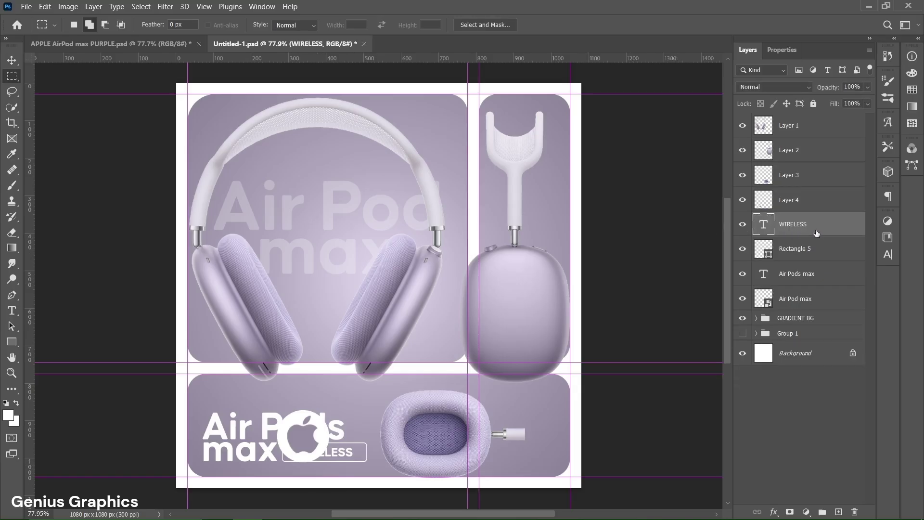
# Step: Group Layers 1–4 and name the group AIRPODS
pyautogui.click(793, 133)
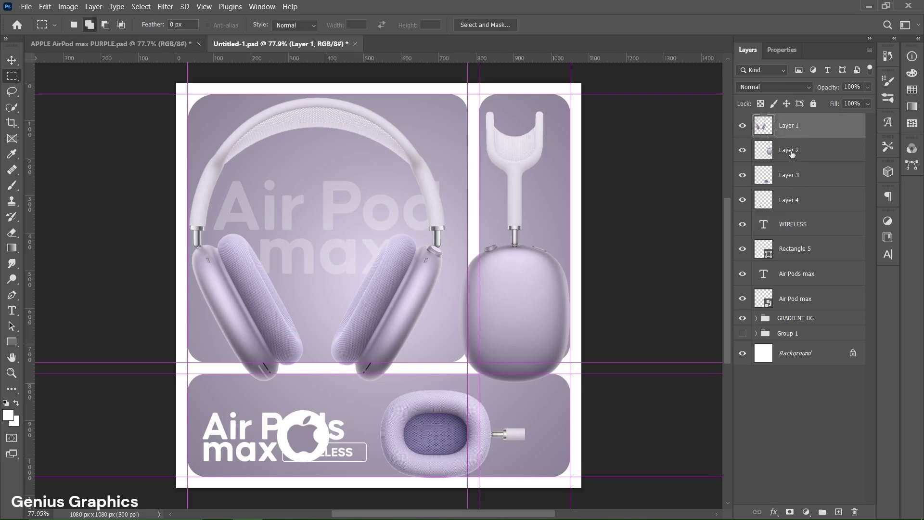
pyautogui.keyDown('shift'); pyautogui.click(793, 200); pyautogui.keyUp('shift')
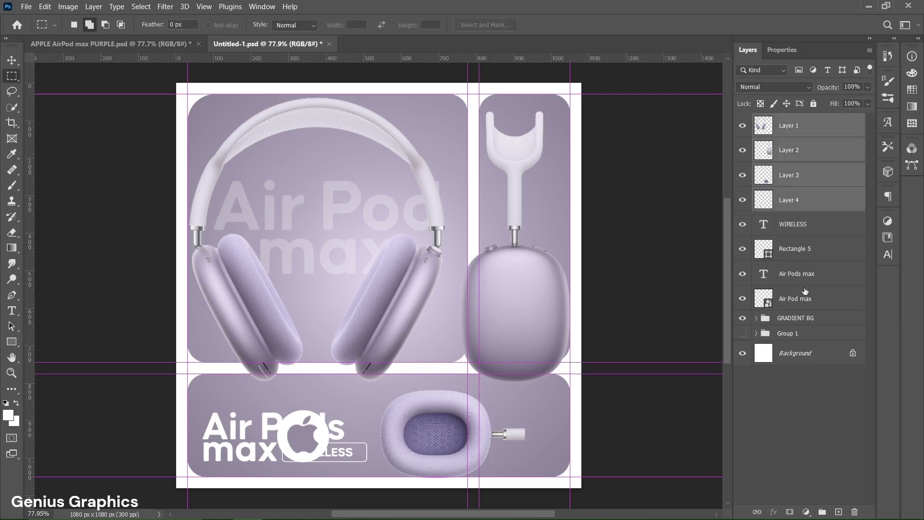
pyautogui.click(822, 511)
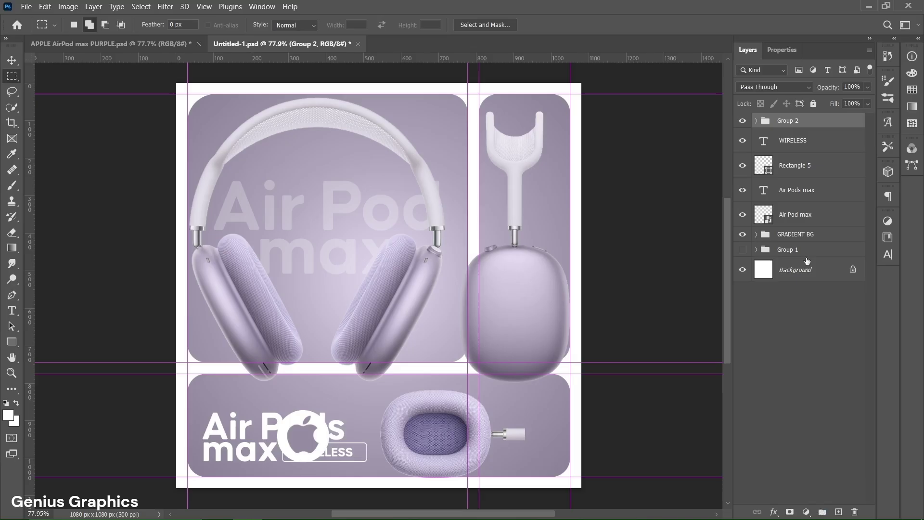
pyautogui.doubleClick(789, 124)
pyautogui.write('AIRPODS')
pyautogui.press('Return')
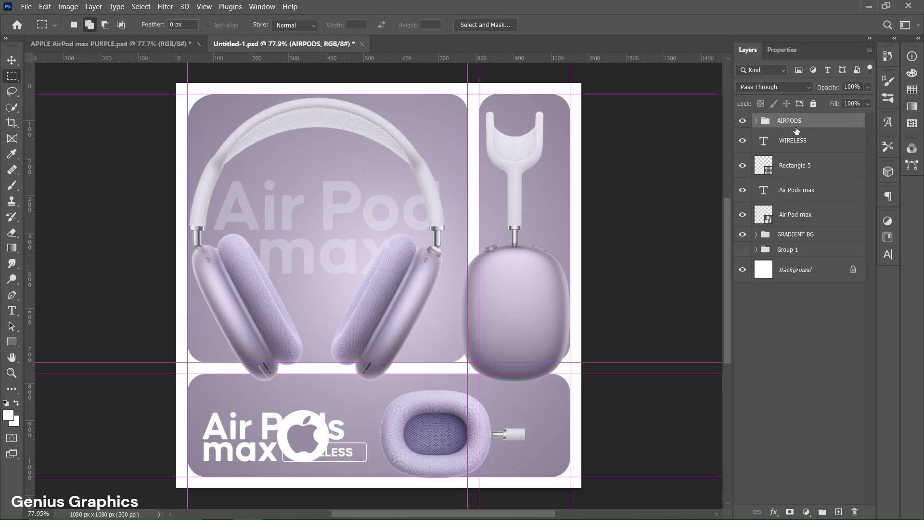
# Step: Hide Layers 1–3 and move the Apple logo to the large panel's top-left corner
pyautogui.click(756, 121)
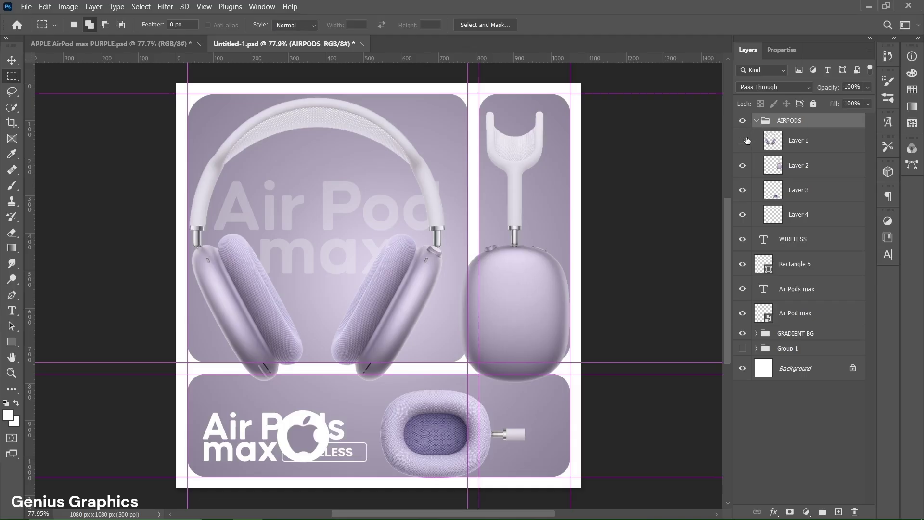
pyautogui.click(743, 140)
pyautogui.click(743, 165)
pyautogui.click(742, 190)
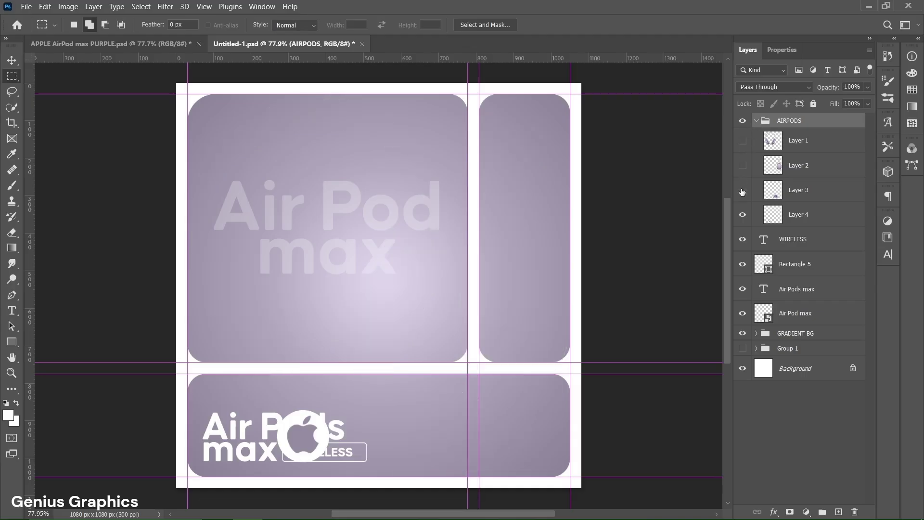
pyautogui.click(793, 223)
pyautogui.press('v')
pyautogui.moveTo(302, 437); pyautogui.dragTo(219, 127)
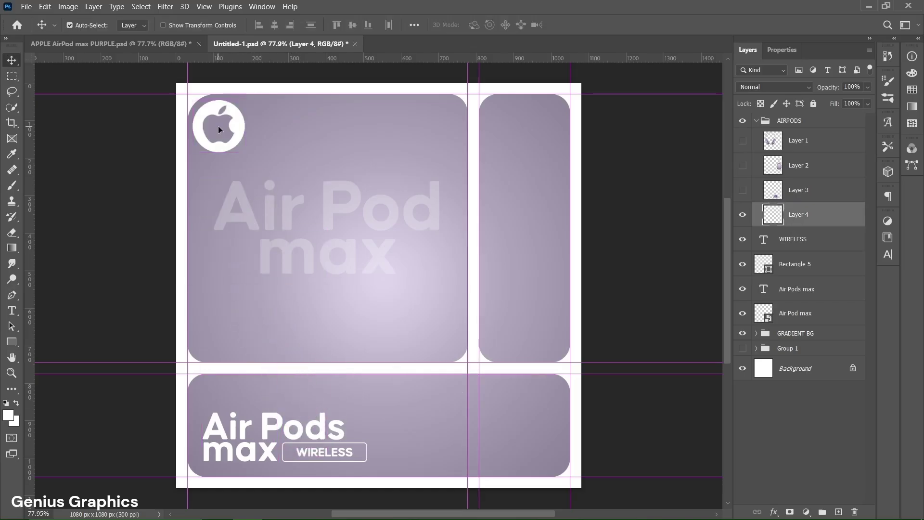
# Step: Link the large panel's corner radius values and show the headphones cutout again
pyautogui.click(283, 133)
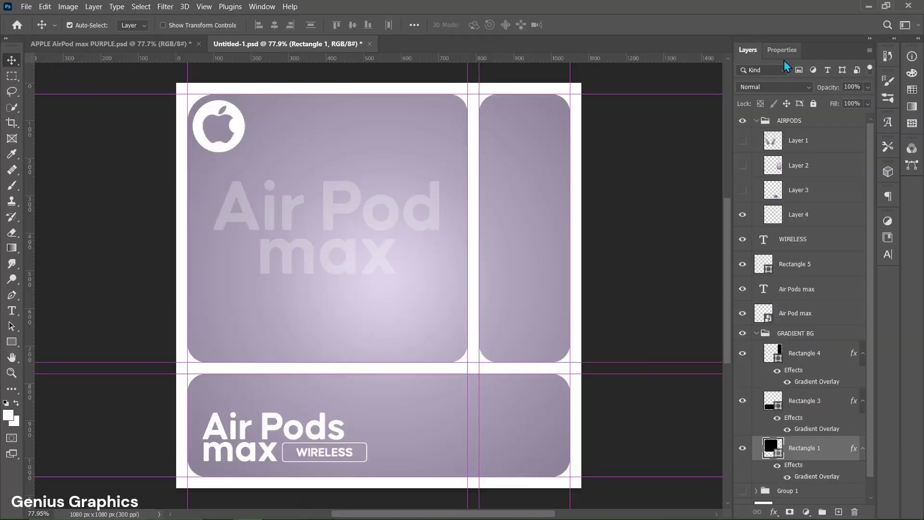
pyautogui.click(782, 57)
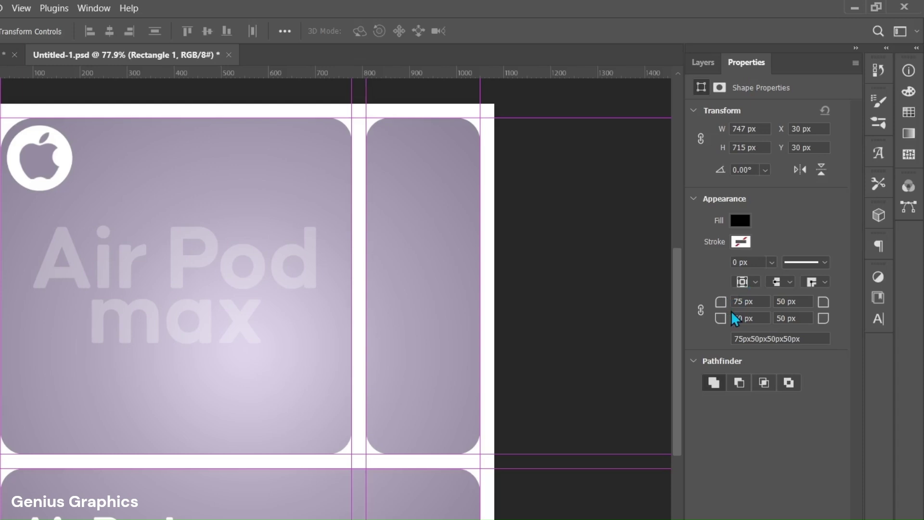
pyautogui.click(700, 310)
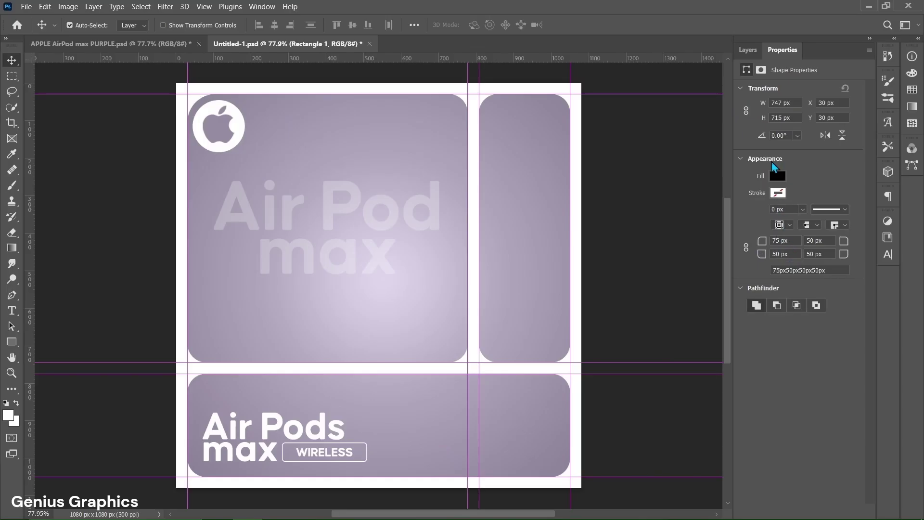
pyautogui.click(702, 62)
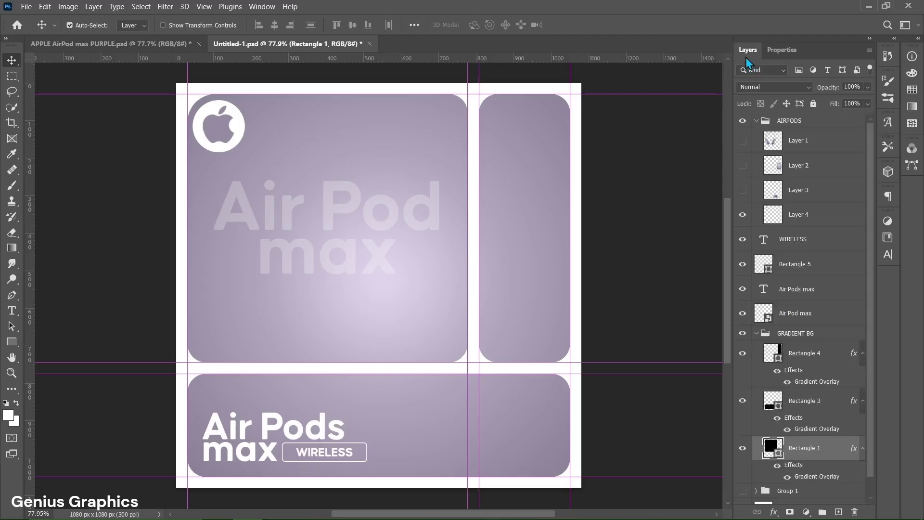
pyautogui.click(764, 217)
pyautogui.click(742, 141)
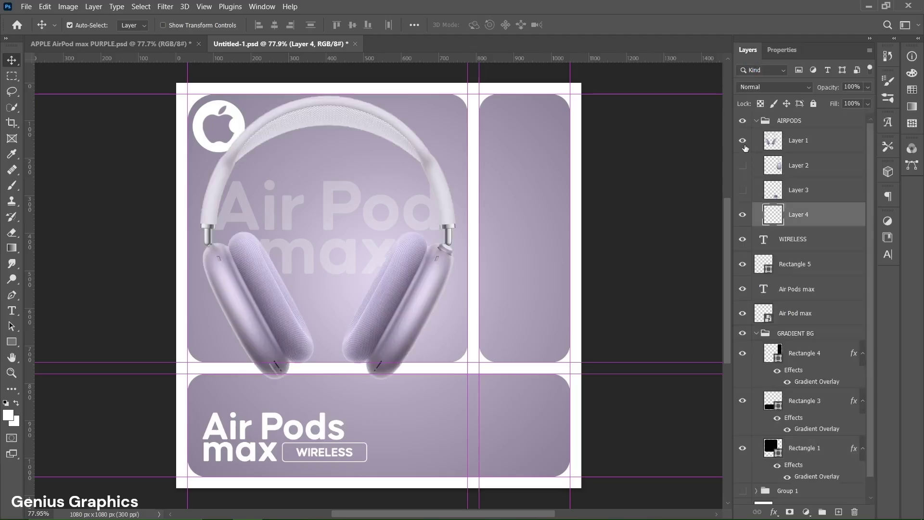
# Step: Rotate the headphones 11° and move them lower on the canvas
pyautogui.click(403, 287)
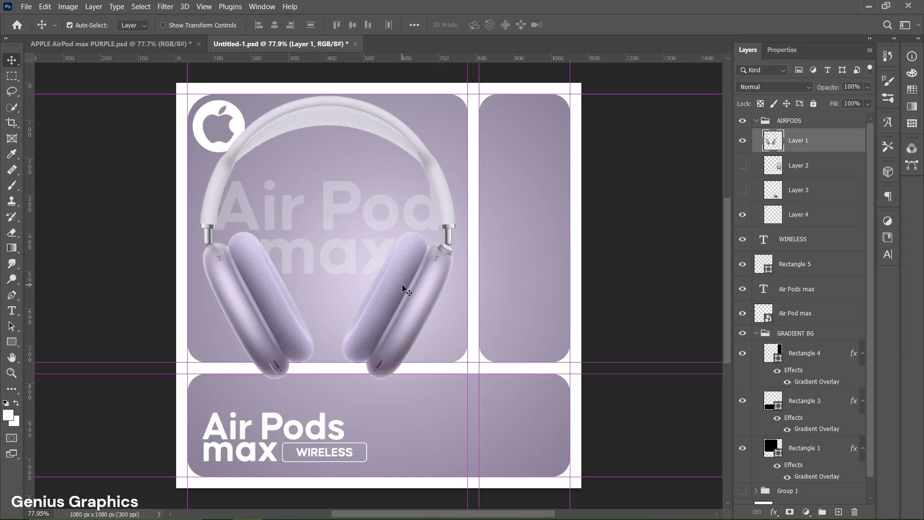
pyautogui.hotkey('ctrl', 't')
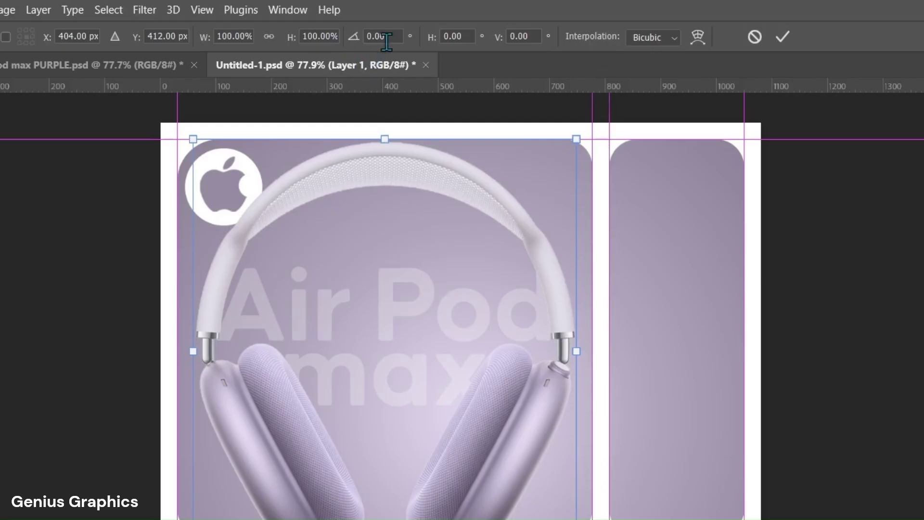
pyautogui.click(323, 25)
pyautogui.write('11')
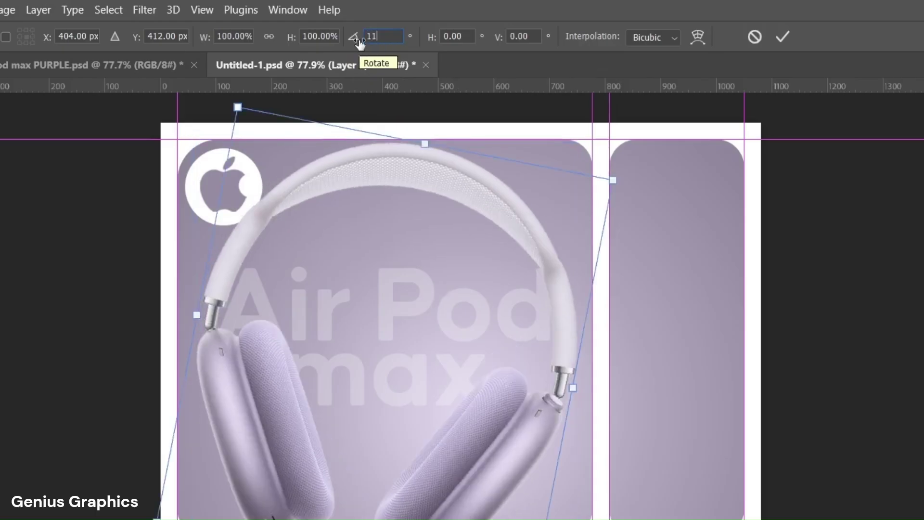
pyautogui.click(783, 37)
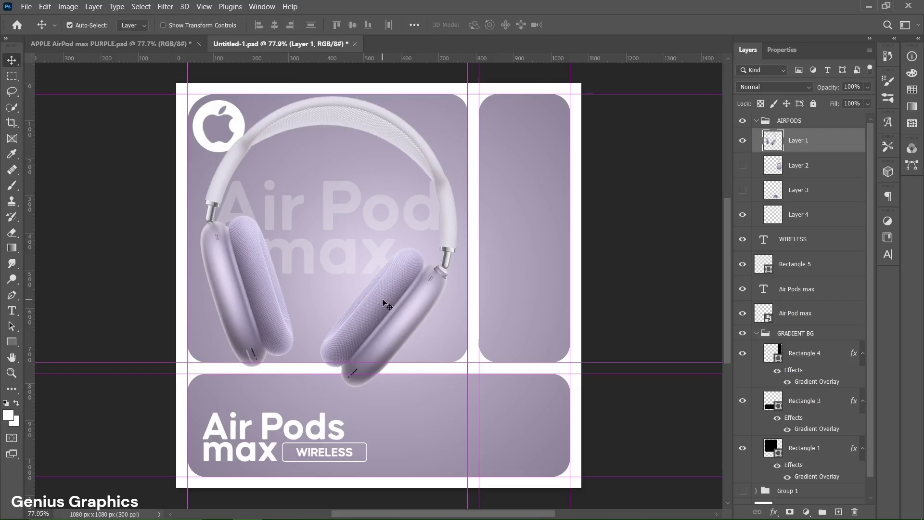
pyautogui.moveTo(382, 298); pyautogui.dragTo(381, 325)
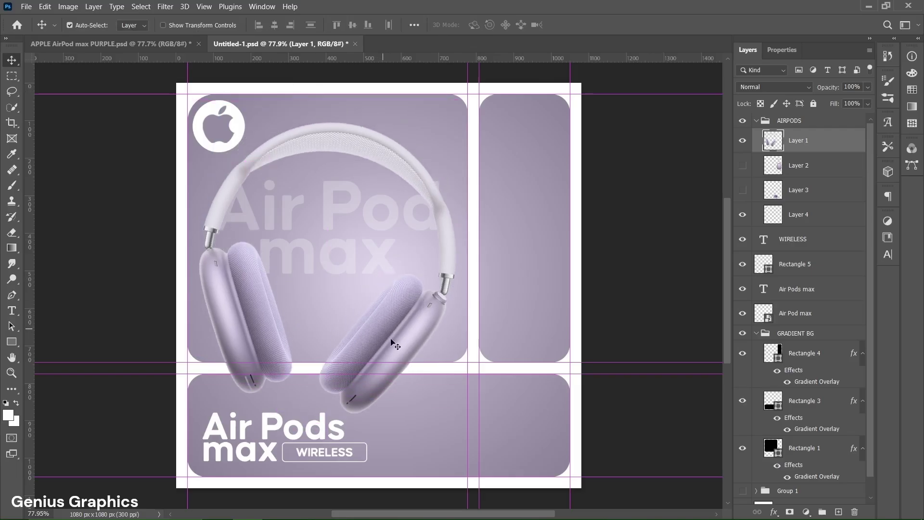
# Step: Move the headphones layer between Rectangle 3 and Rectangle 1
pyautogui.click(423, 396)
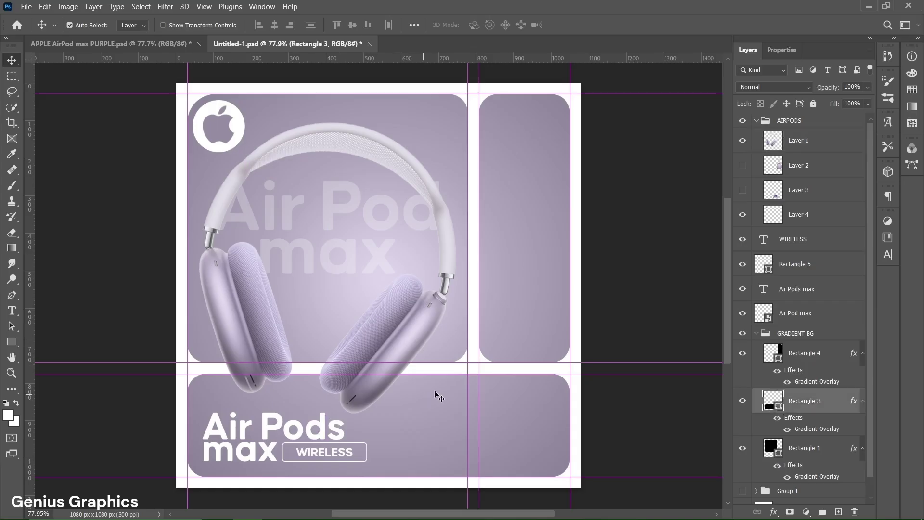
pyautogui.moveTo(821, 151); pyautogui.dragTo(813, 392)
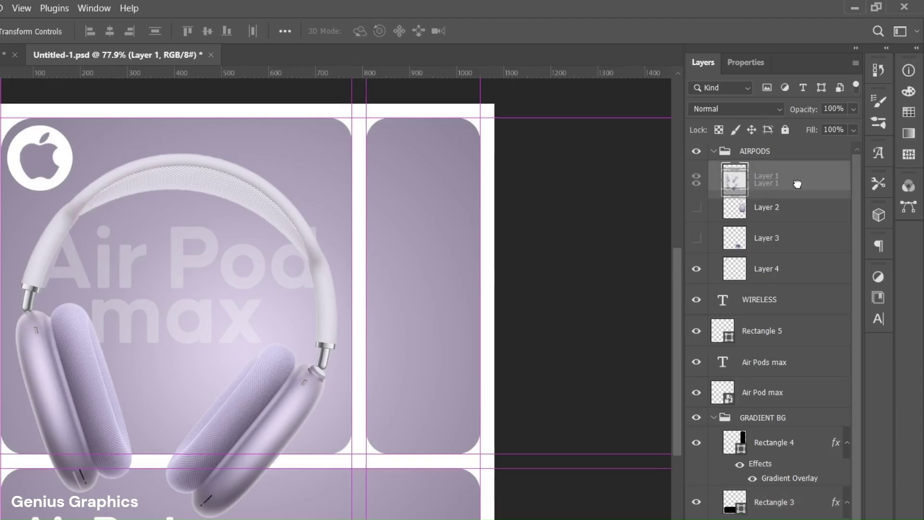
pyautogui.moveTo(784, 360); pyautogui.dragTo(785, 418)
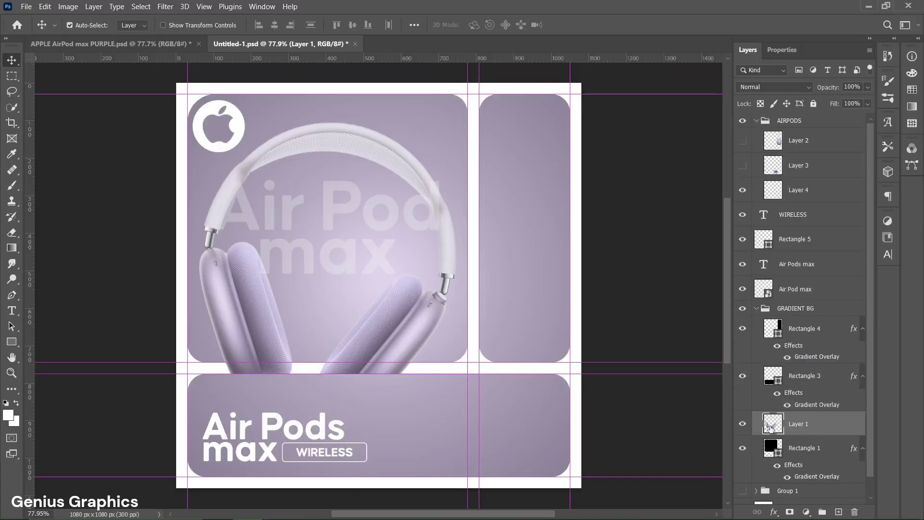
# Step: Lasso the earcup part overlapping the lower panel and put it as Layer 5 at the top of AIRPODS
pyautogui.keyDown('ctrl'); pyautogui.click(773, 425); pyautogui.keyUp('ctrl')
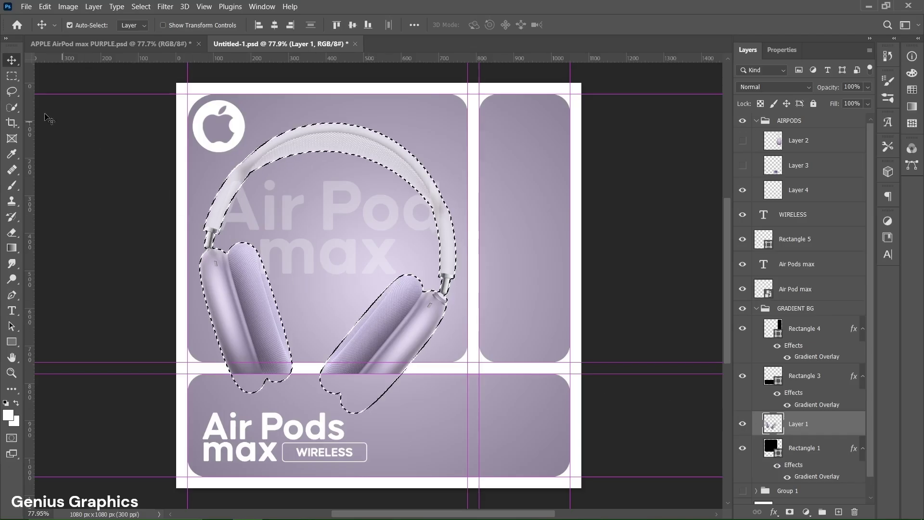
pyautogui.click(17, 97)
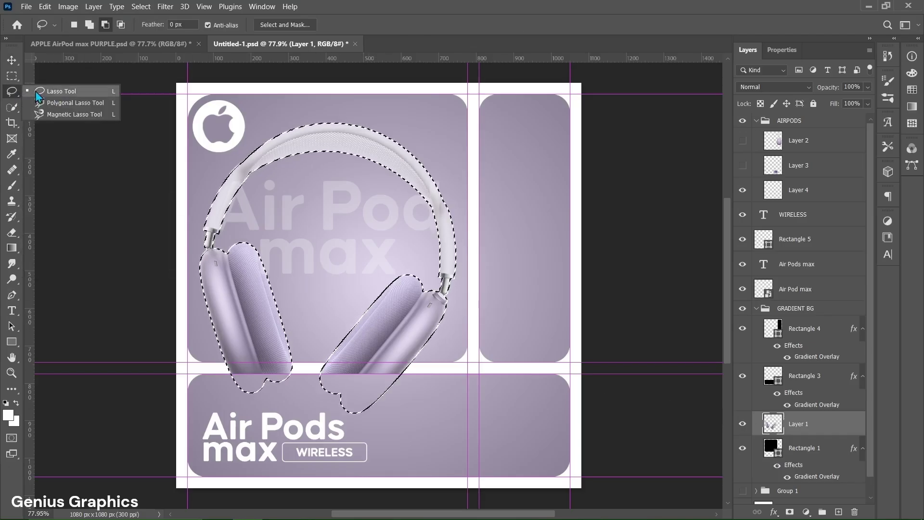
pyautogui.click(53, 91)
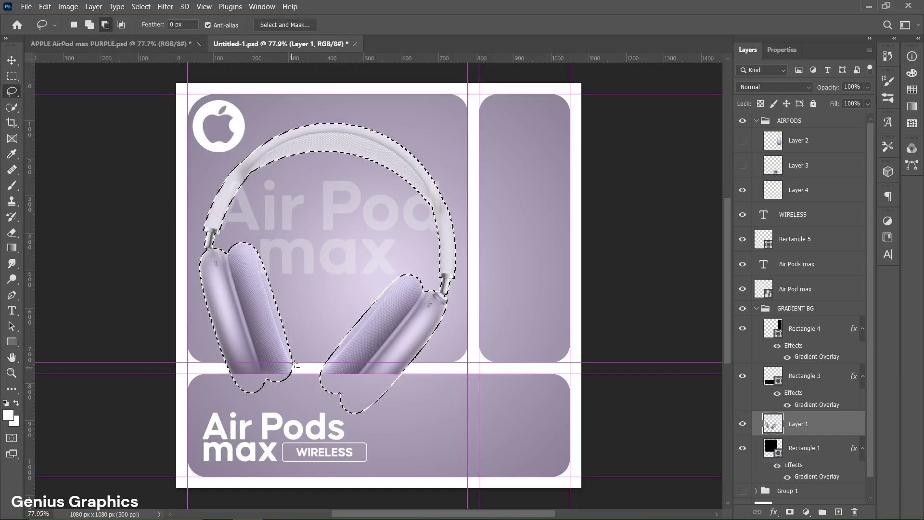
pyautogui.moveTo(303, 362)
pyautogui.mouseDown()
pyautogui.moveTo(271, 400)
pyautogui.moveTo(236, 400)
pyautogui.moveTo(206, 363)
pyautogui.moveTo(194, 215)
pyautogui.moveTo(209, 165)
pyautogui.moveTo(247, 130)
pyautogui.moveTo(325, 111)
pyautogui.moveTo(402, 133)
pyautogui.moveTo(444, 174)
pyautogui.moveTo(462, 217)
pyautogui.moveTo(463, 279)
pyautogui.moveTo(431, 370)
pyautogui.moveTo(306, 378)
pyautogui.mouseUp()
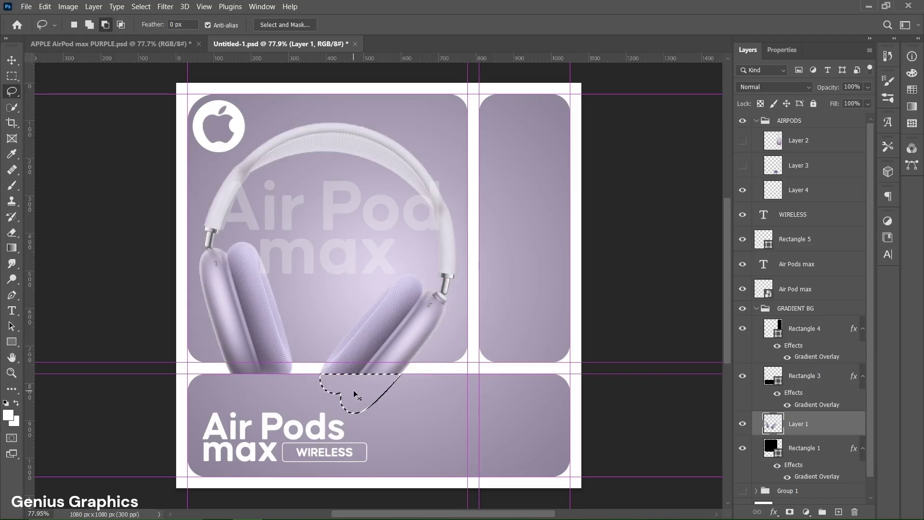
pyautogui.hotkey('ctrl', 'j')
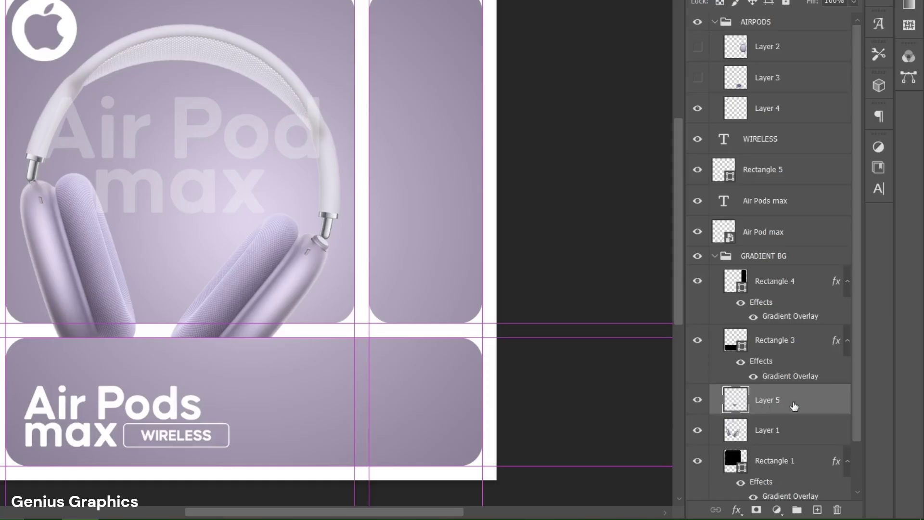
pyautogui.moveTo(794, 406); pyautogui.dragTo(789, 41)
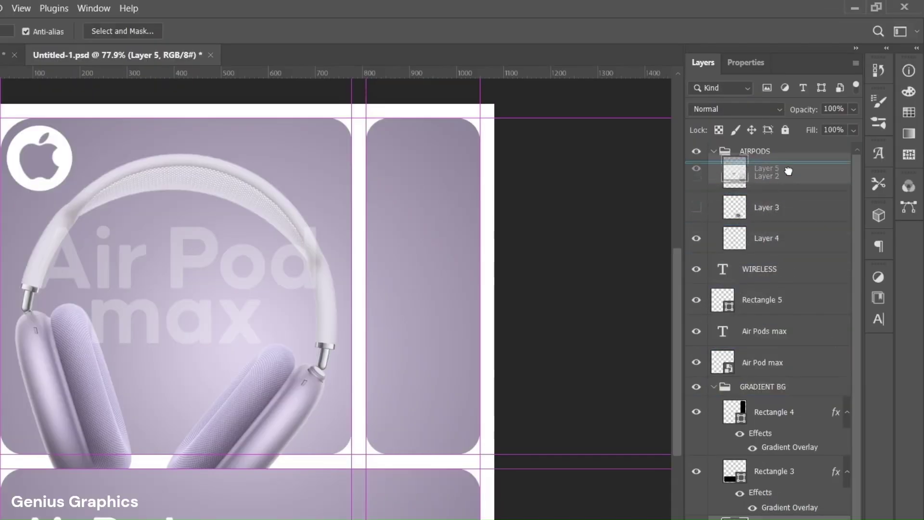
pyautogui.moveTo(788, 171); pyautogui.dragTo(786, 177)
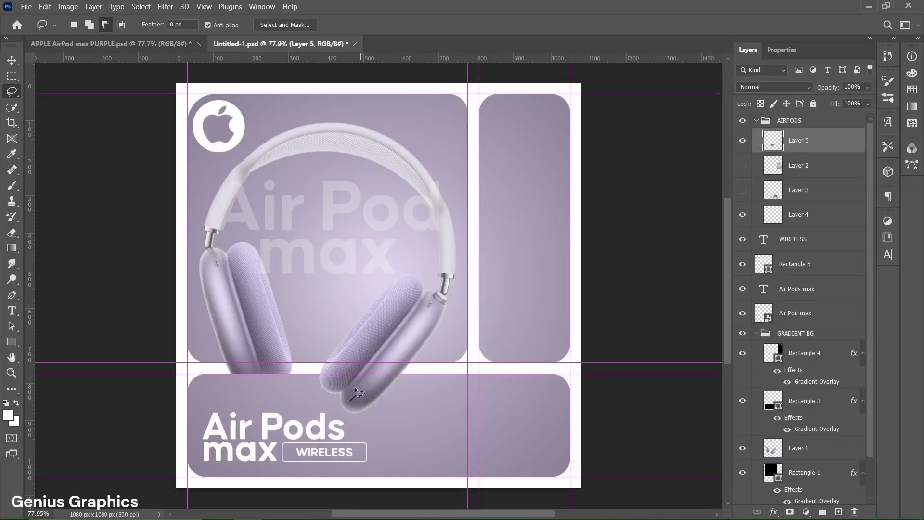
# Step: Show Layer 2's standing AirPods Max and shift it slightly right
pyautogui.press('v')
pyautogui.hotkey('alt', '[')
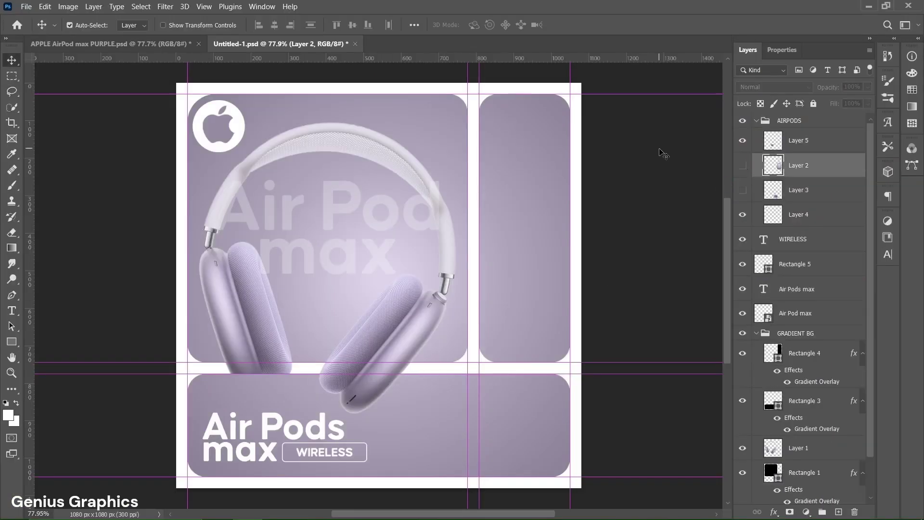
pyautogui.click(743, 166)
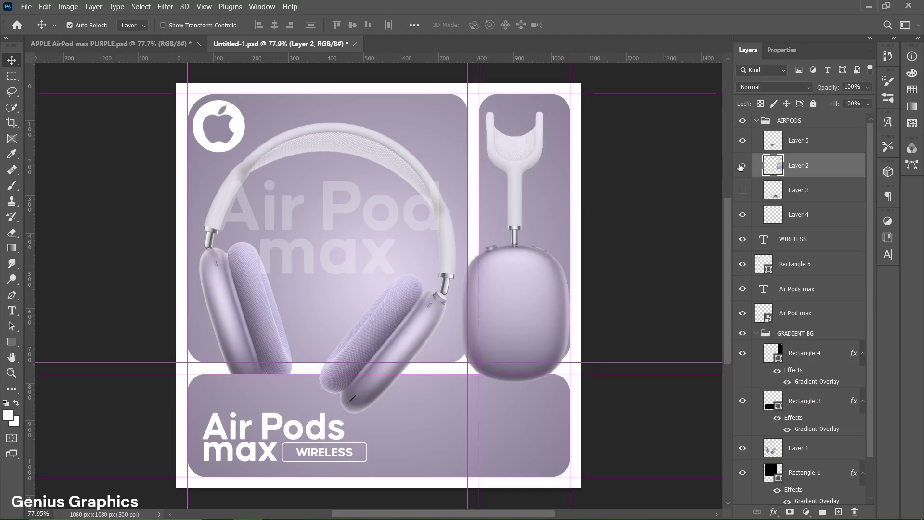
pyautogui.hotkey('ctrl', 't')
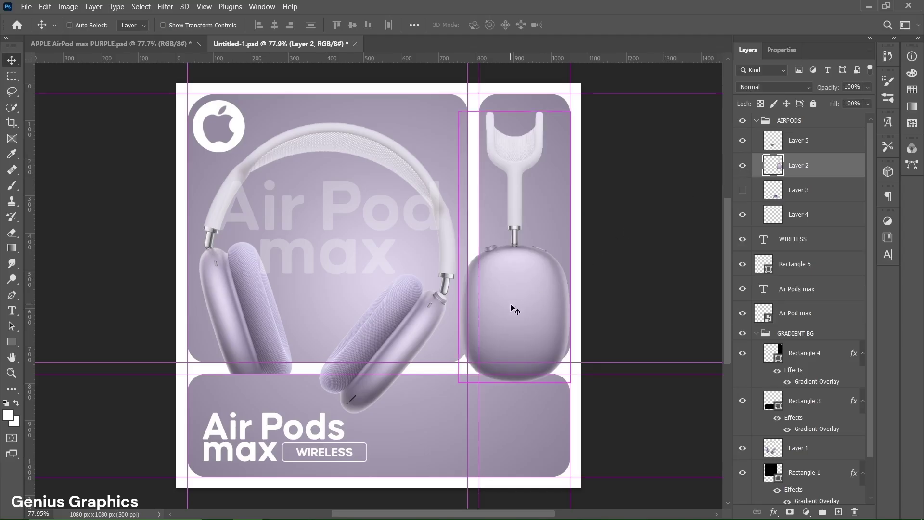
pyautogui.moveTo(510, 308); pyautogui.dragTo(519, 306)
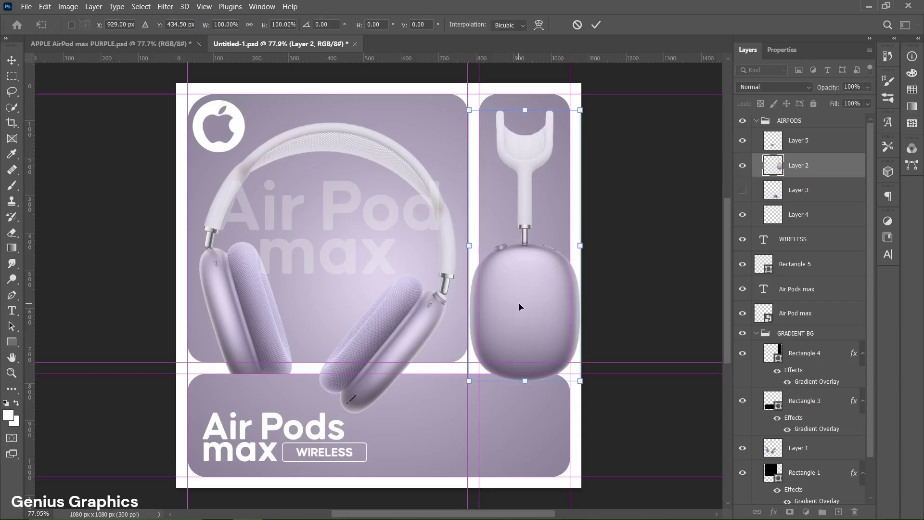
pyautogui.click(596, 28)
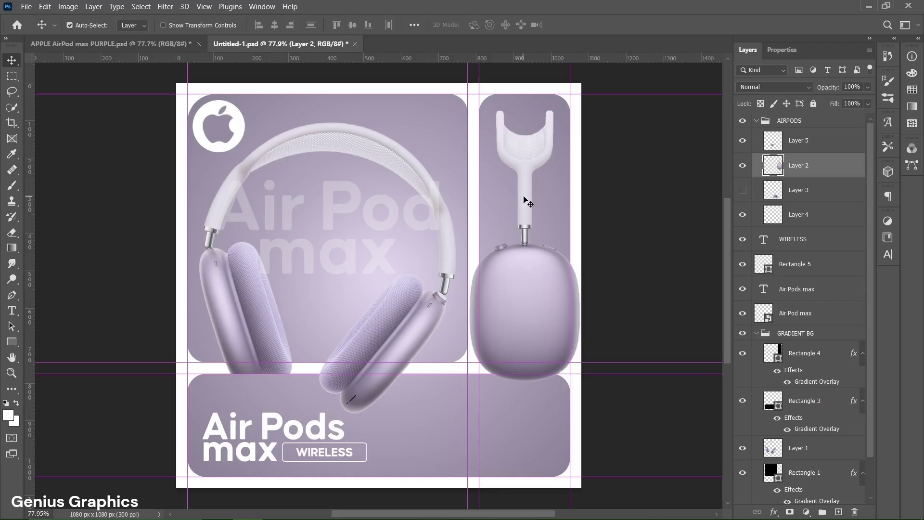
# Step: Mask Layer 2 to Rectangle 4's rounded panel shape
pyautogui.click(552, 207)
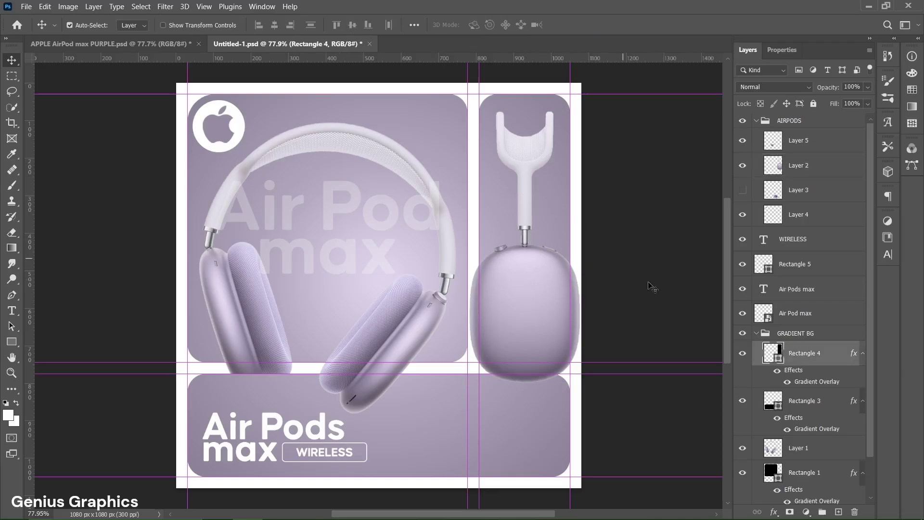
pyautogui.press('ctrl')
pyautogui.keyDown('ctrl'); pyautogui.click(772, 355); pyautogui.keyUp('ctrl')
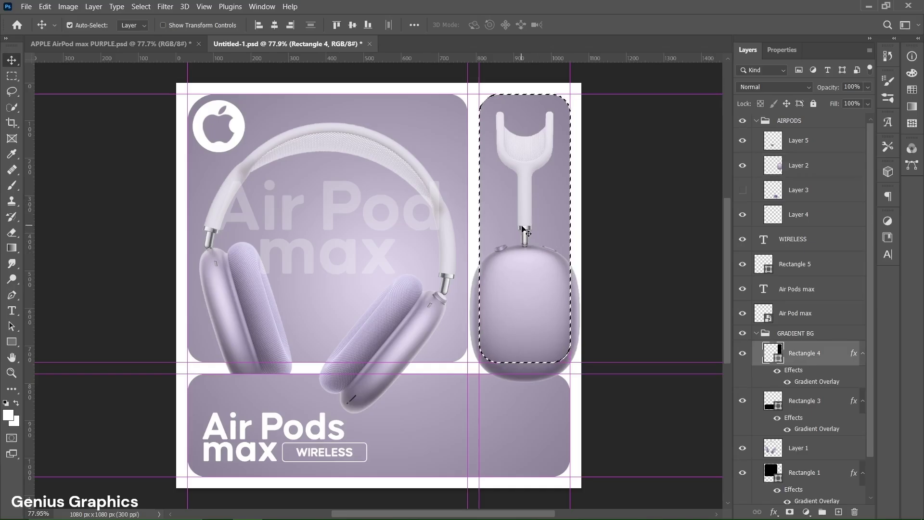
pyautogui.click(795, 175)
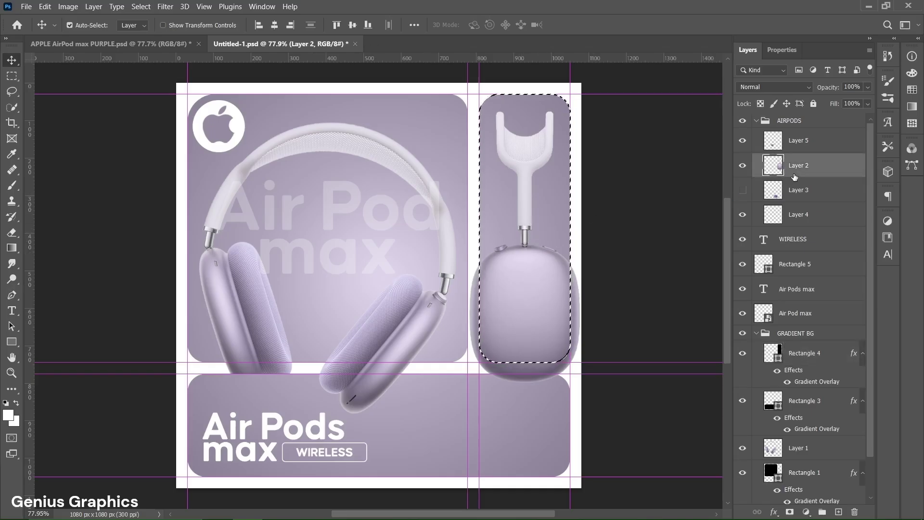
pyautogui.click(789, 512)
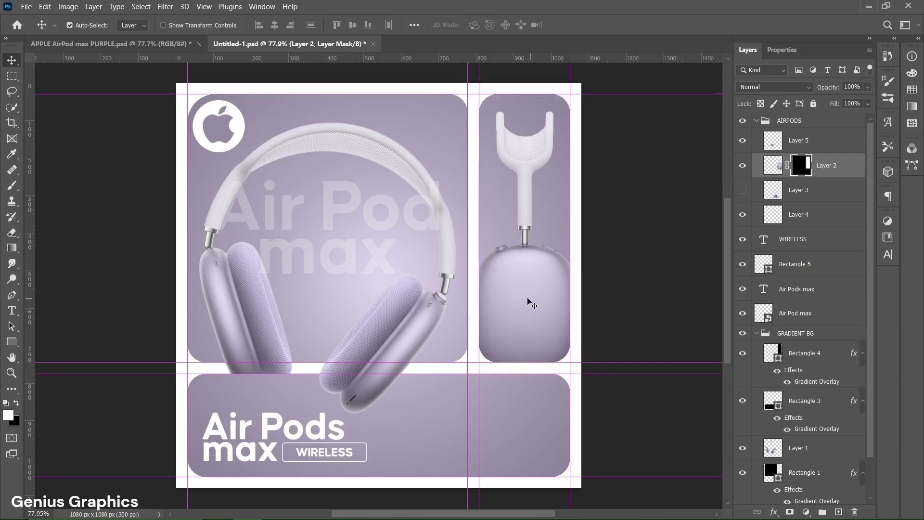
pyautogui.hotkey('ctrl', '2')
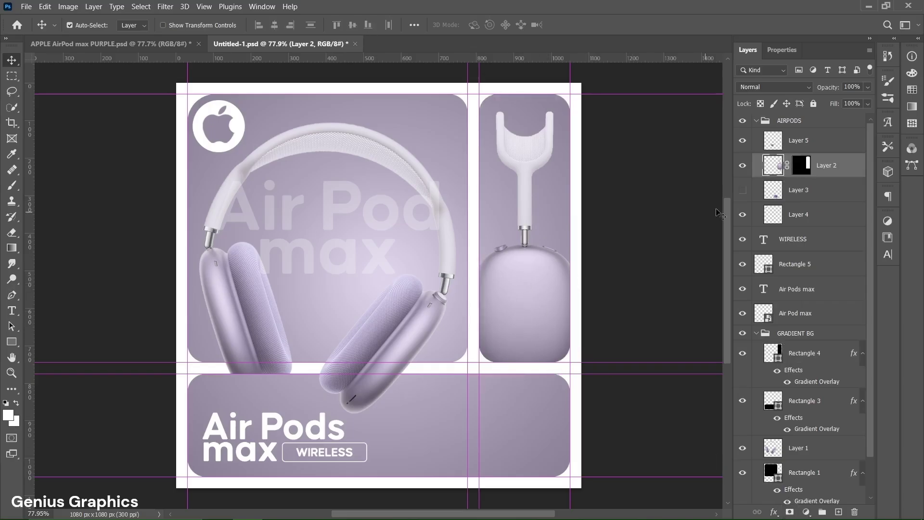
# Step: Show Layer 3's earcup close-up and reposition it in the lower-right panel
pyautogui.click(743, 189)
pyautogui.click(439, 434)
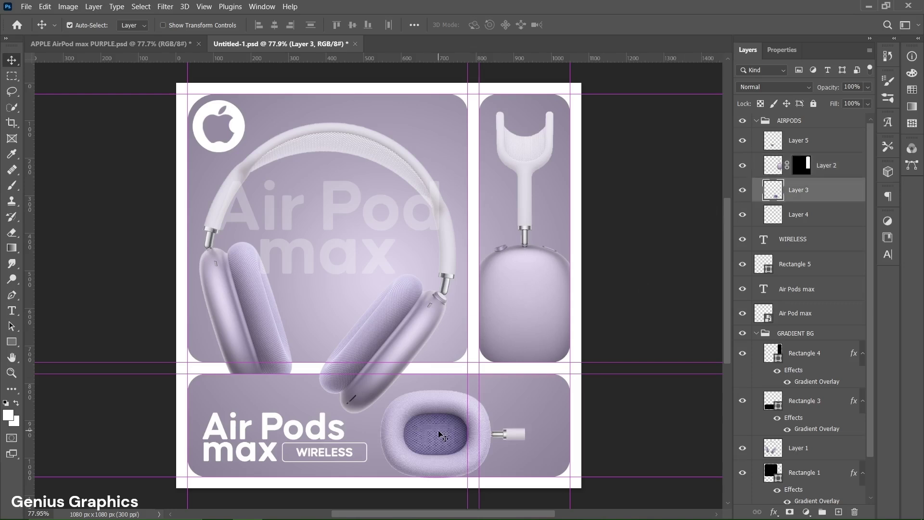
pyautogui.hotkey('ctrl', 't')
pyautogui.moveTo(438, 431); pyautogui.dragTo(483, 420)
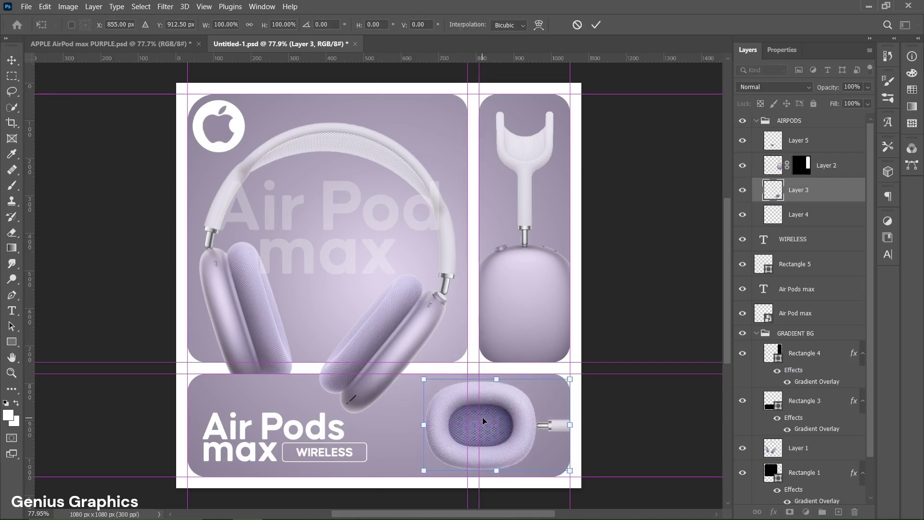
pyautogui.click(596, 25)
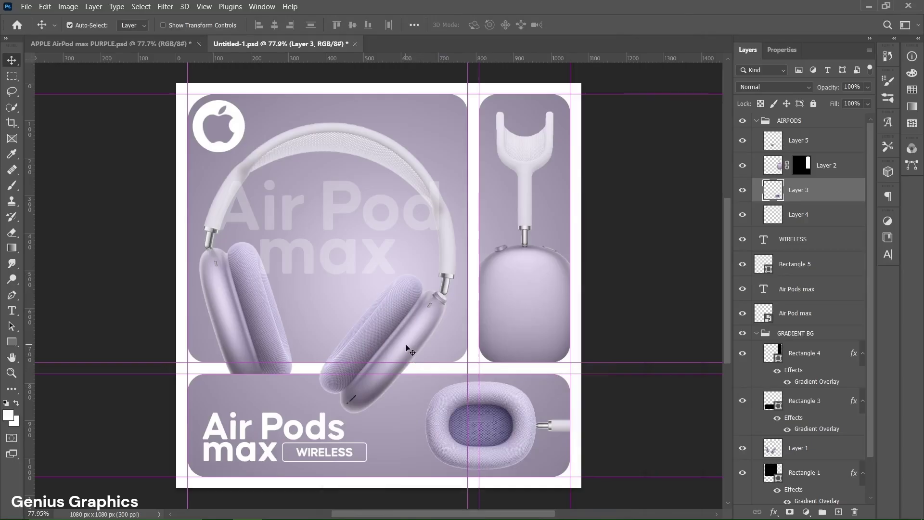
# Step: Move the Air Pod max layer below Rectangle 3
pyautogui.click(354, 253)
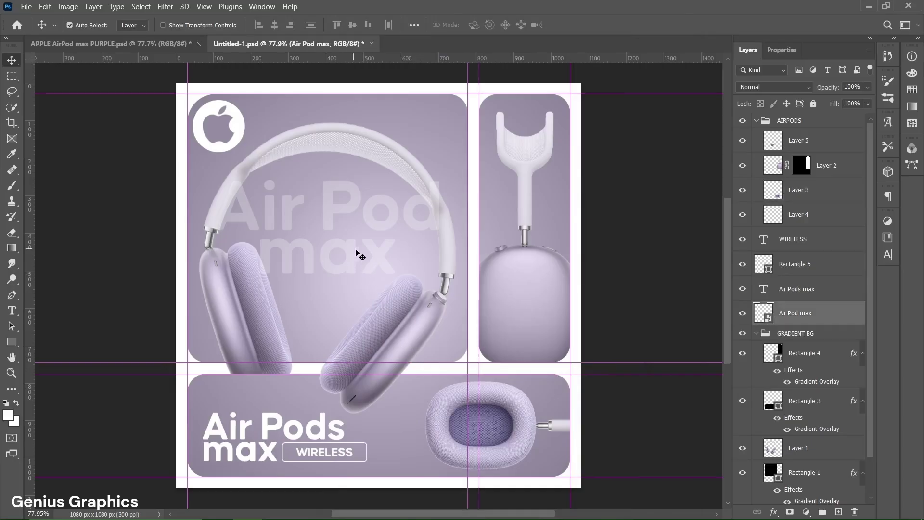
pyautogui.moveTo(824, 322); pyautogui.dragTo(811, 446)
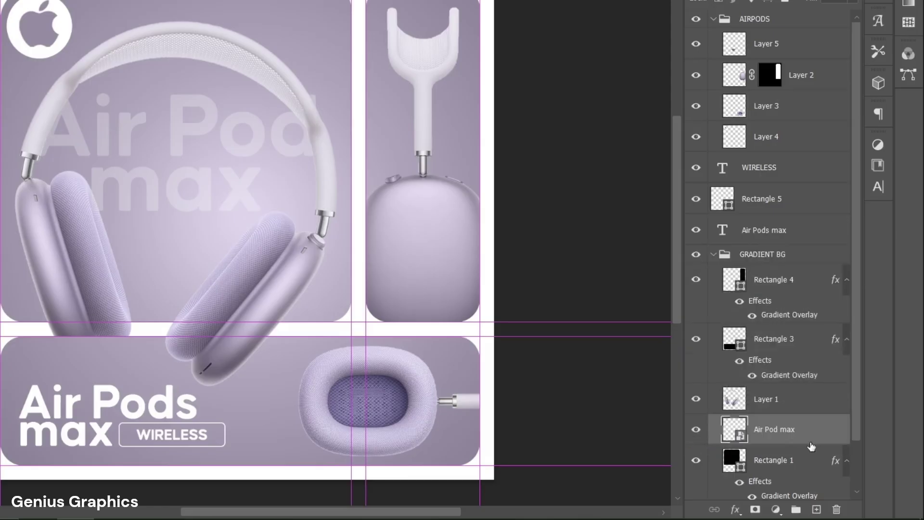
pyautogui.click(798, 409)
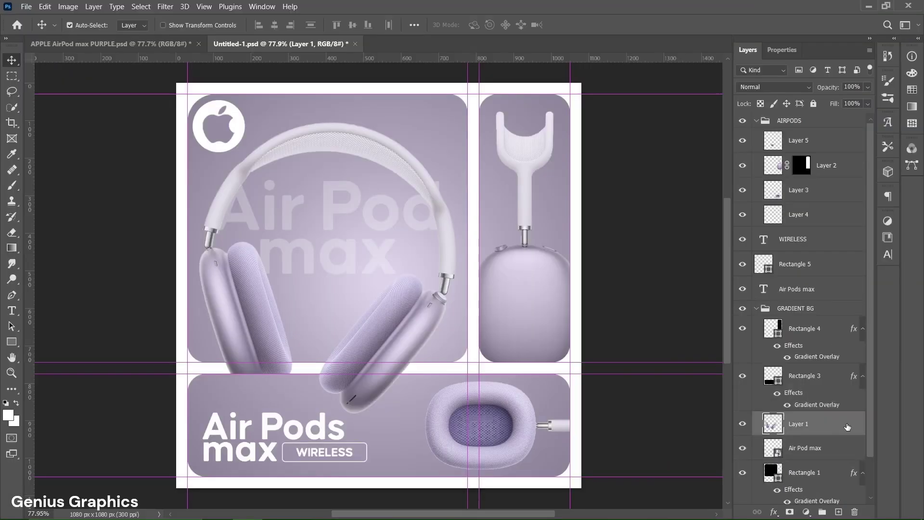
# Step: Give the headphones Layer 1 a drop shadow coloured #9b92a7
pyautogui.doubleClick(847, 426)
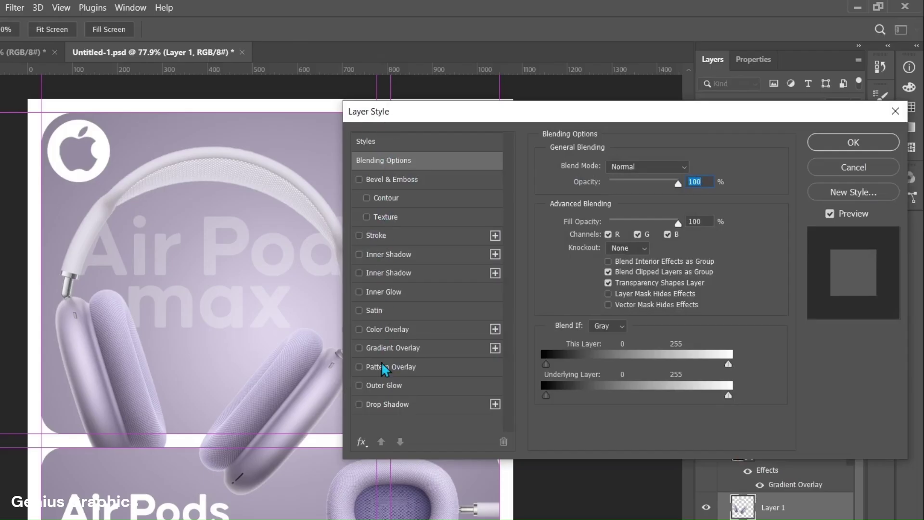
pyautogui.click(384, 405)
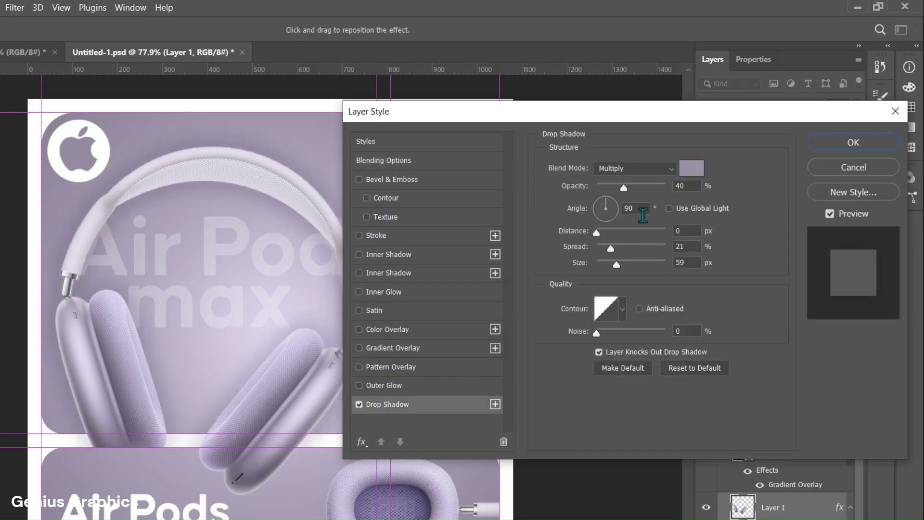
pyautogui.click(692, 169)
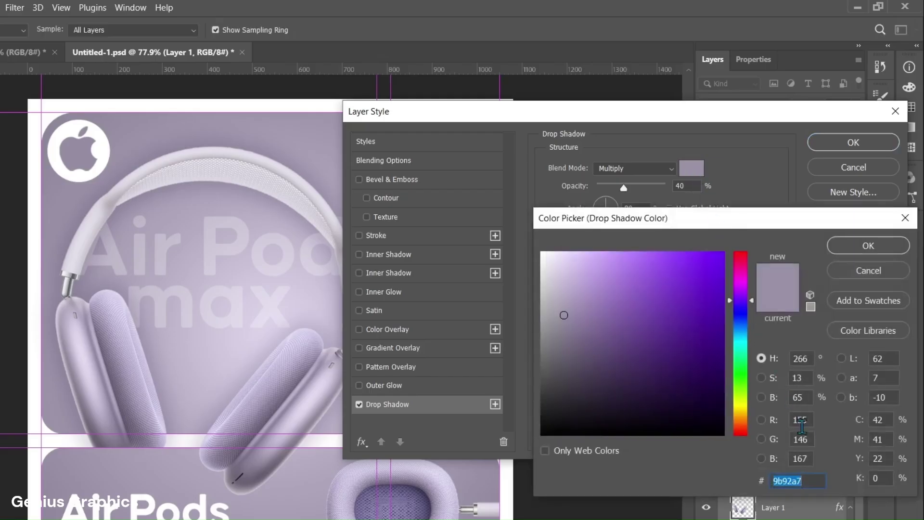
pyautogui.click(814, 480)
pyautogui.click(863, 254)
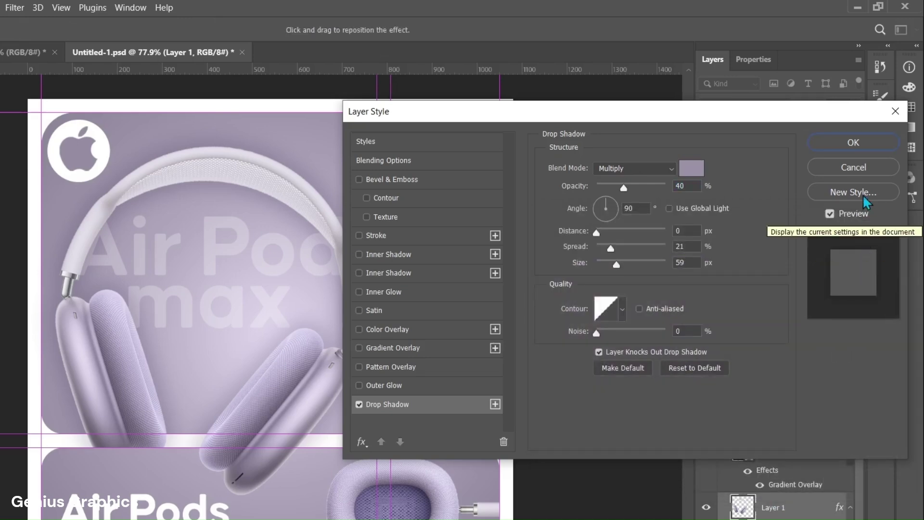
pyautogui.click(861, 143)
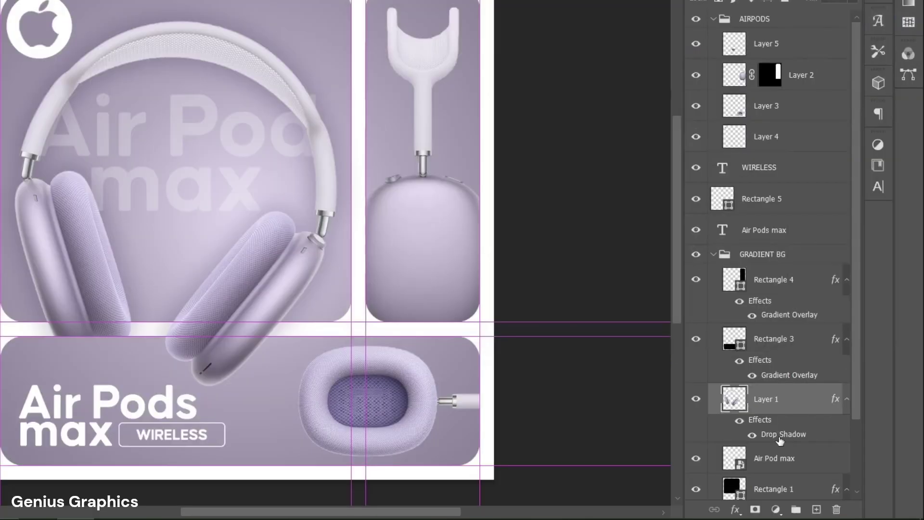
# Step: Copy the drop shadow onto Layer 3 and Layer 2, then collapse AIRPODS
pyautogui.moveTo(779, 439); pyautogui.dragTo(772, 122)
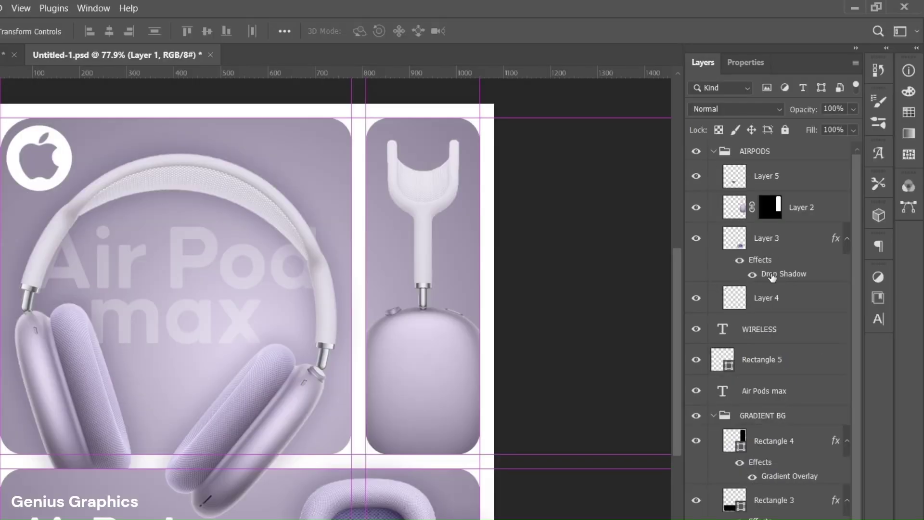
pyautogui.moveTo(771, 276); pyautogui.dragTo(776, 219)
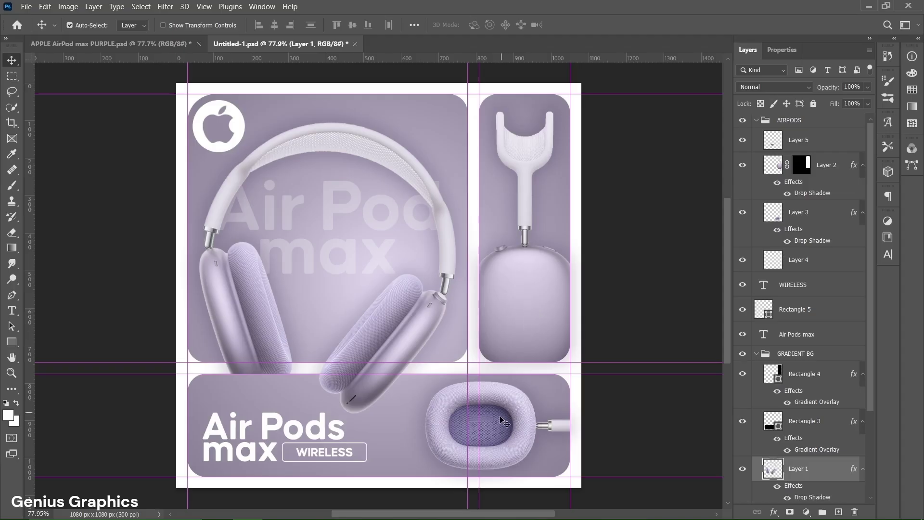
pyautogui.click(503, 421)
pyautogui.click(757, 120)
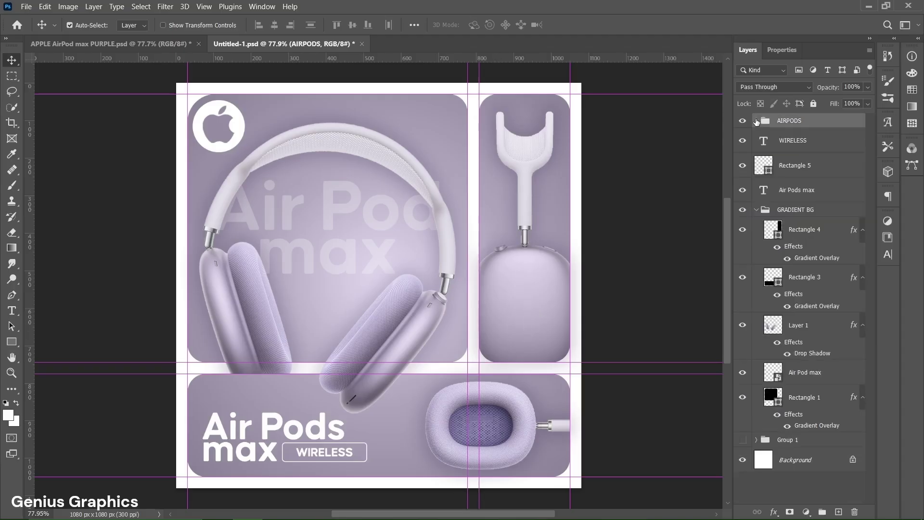
# Step: Add a white bold '$700' text layer and centre it on the ear cushion in the lower-right panel
pyautogui.click(756, 210)
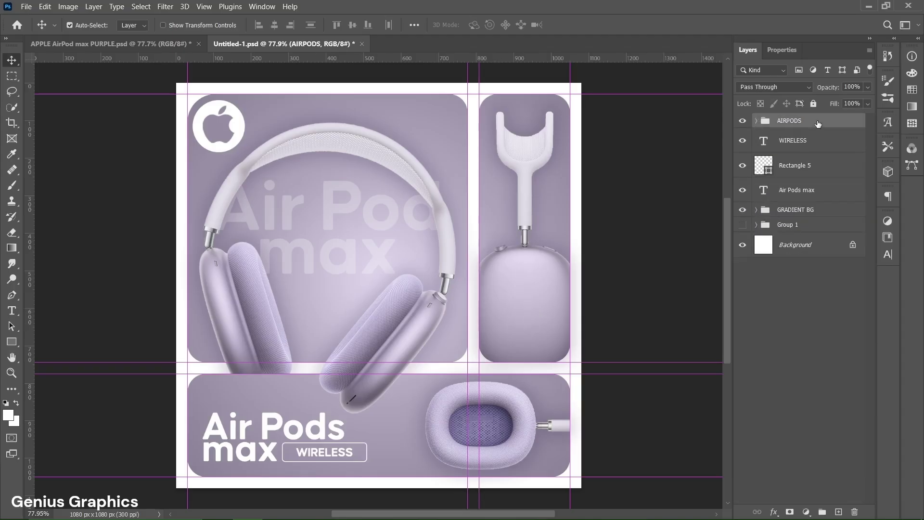
pyautogui.click(11, 310)
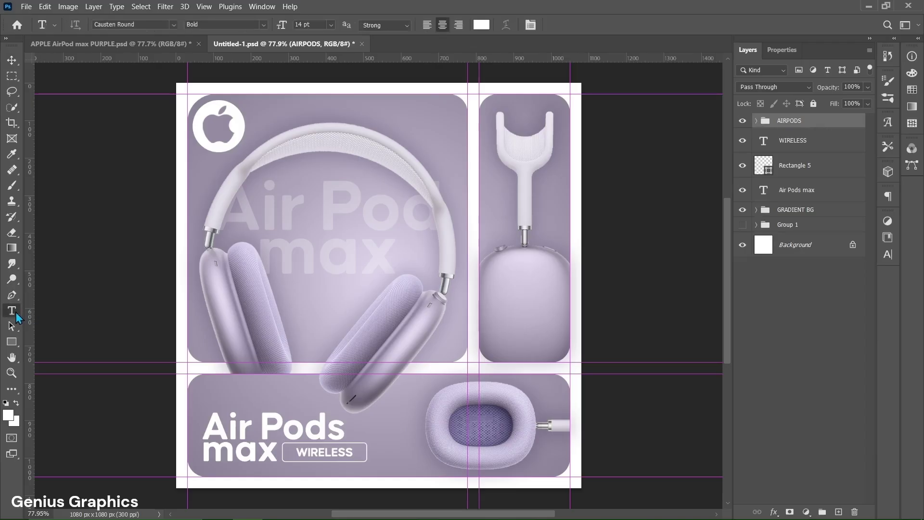
pyautogui.click(478, 417)
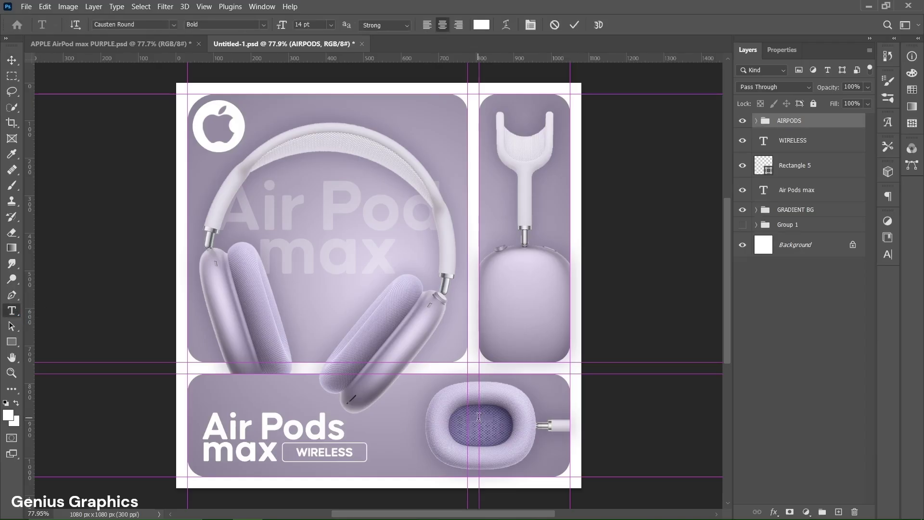
pyautogui.click(780, 52)
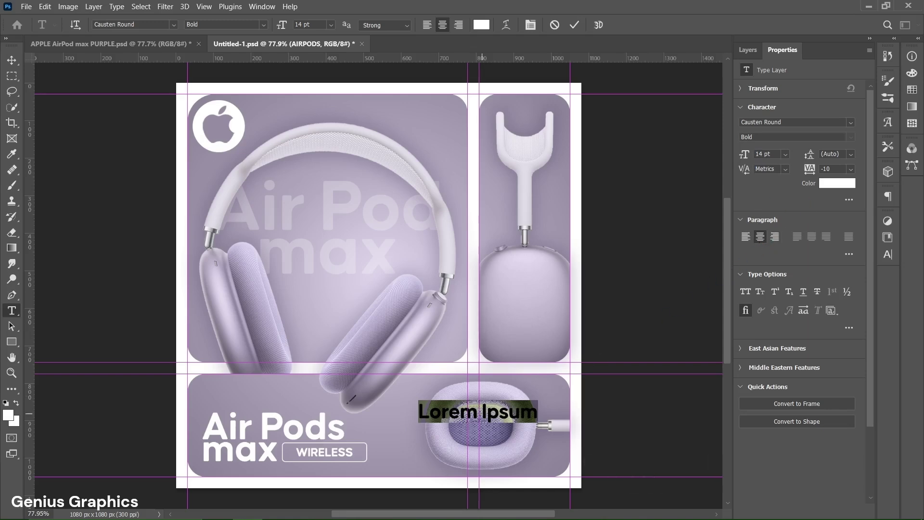
pyautogui.write('$700')
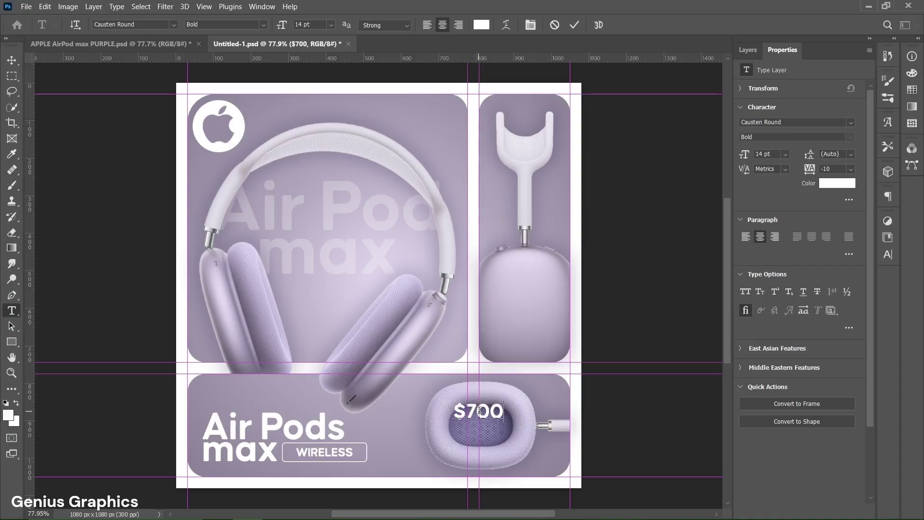
pyautogui.click(573, 25)
pyautogui.click(745, 54)
pyautogui.press('v')
pyautogui.moveTo(483, 415); pyautogui.dragTo(487, 423)
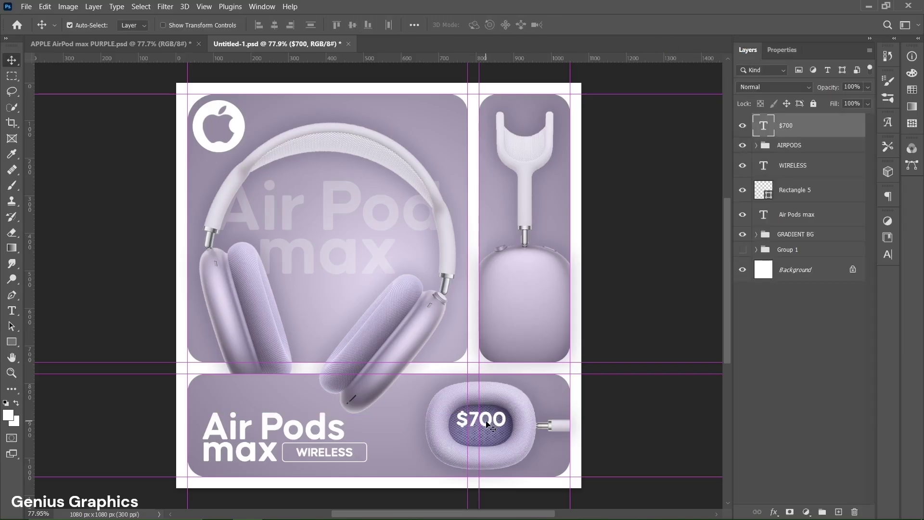
# Step: Duplicate the WIRELESS outline box above AIRPODS, move it under $700, and scale it to about 52%
pyautogui.click(367, 453)
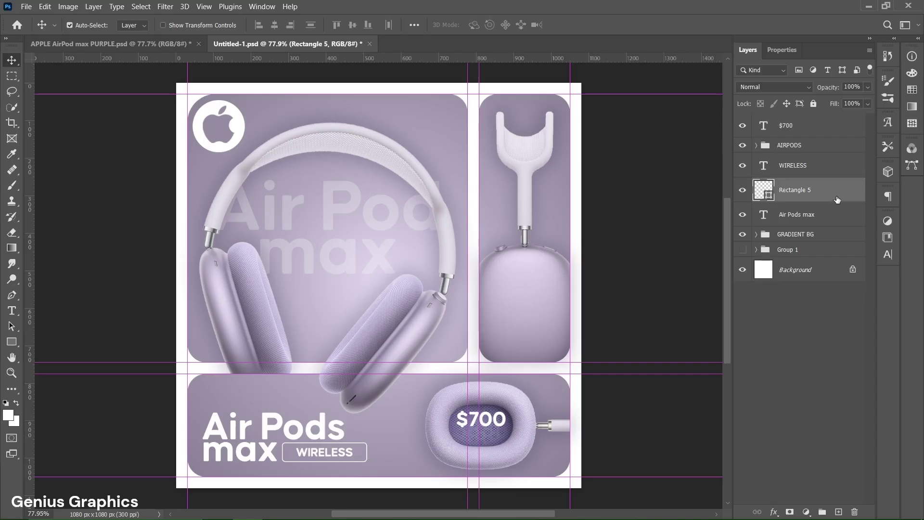
pyautogui.hotkey('ctrl', 'j')
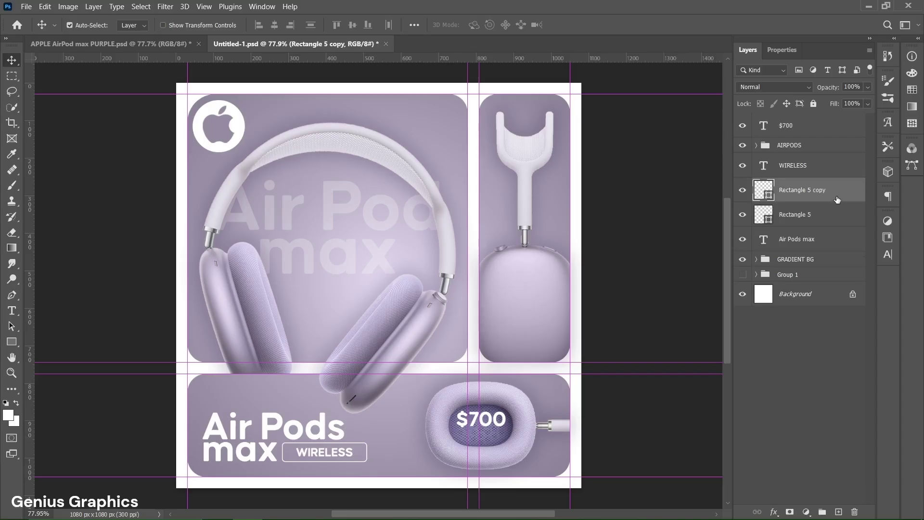
pyautogui.moveTo(798, 192); pyautogui.dragTo(811, 141)
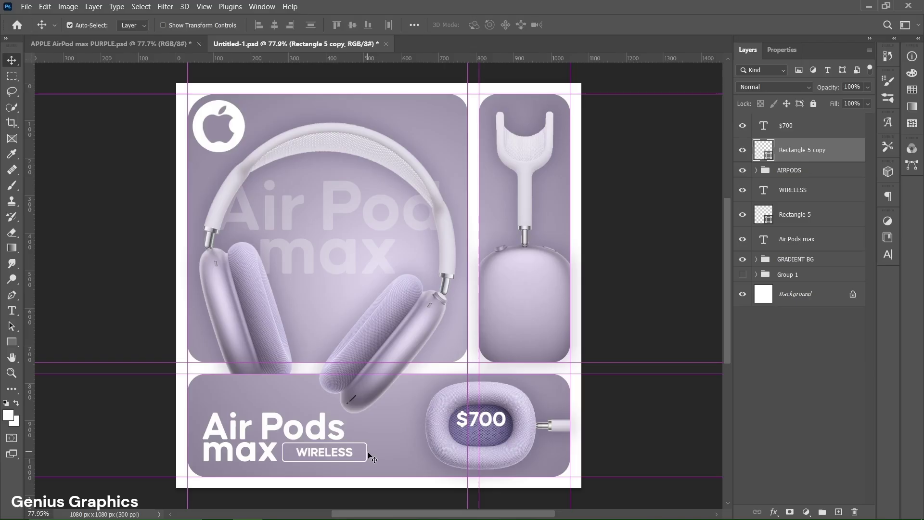
pyautogui.moveTo(461, 446); pyautogui.dragTo(544, 438)
pyautogui.hotkey('ctrl', 't')
pyautogui.moveTo(482, 448); pyautogui.dragTo(506, 388)
pyautogui.press('Return')
pyautogui.click(492, 421)
# Step: Change the copied price text to 'BUY NOW' at 4 pt and move it inside the outlined box
pyautogui.doubleClick(506, 386)
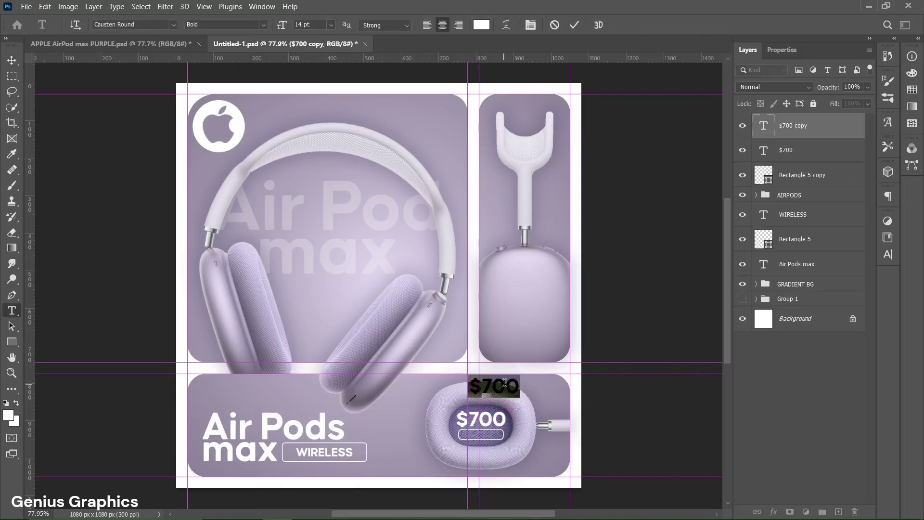
pyautogui.write('BU')
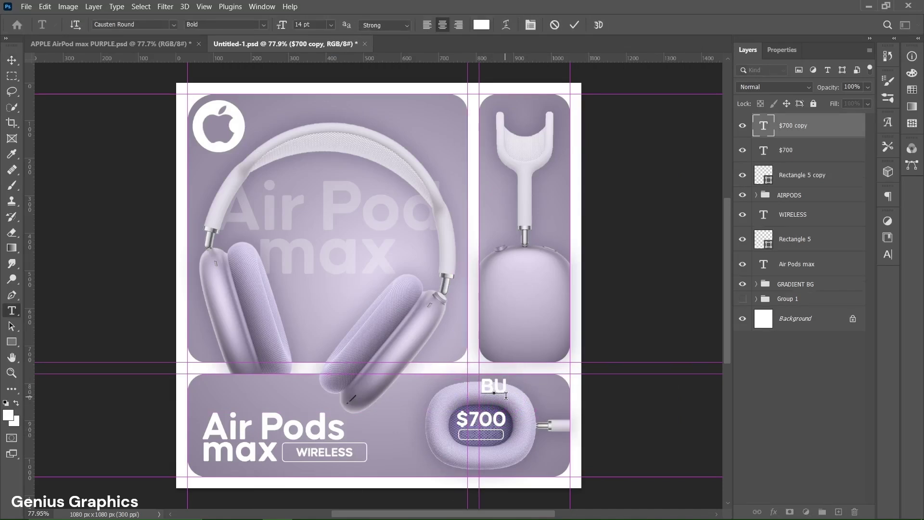
pyautogui.write('Y NOW')
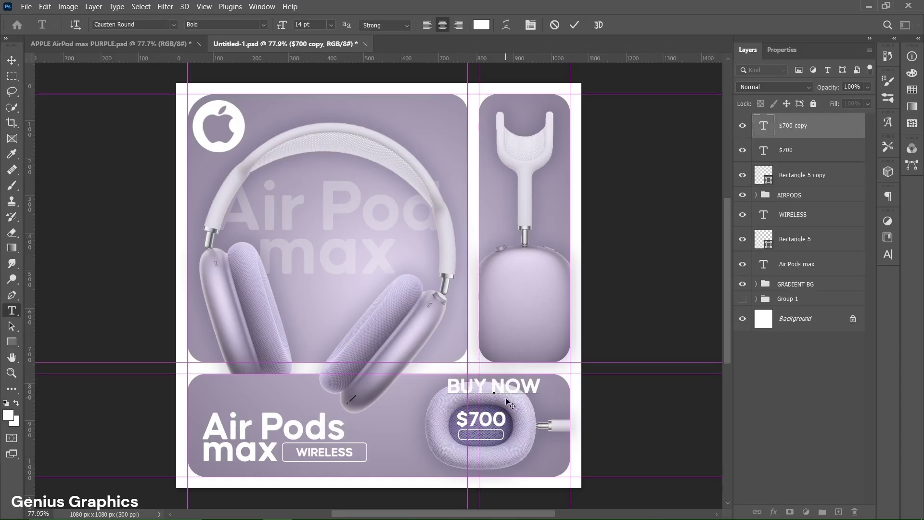
pyautogui.tripleClick(508, 386)
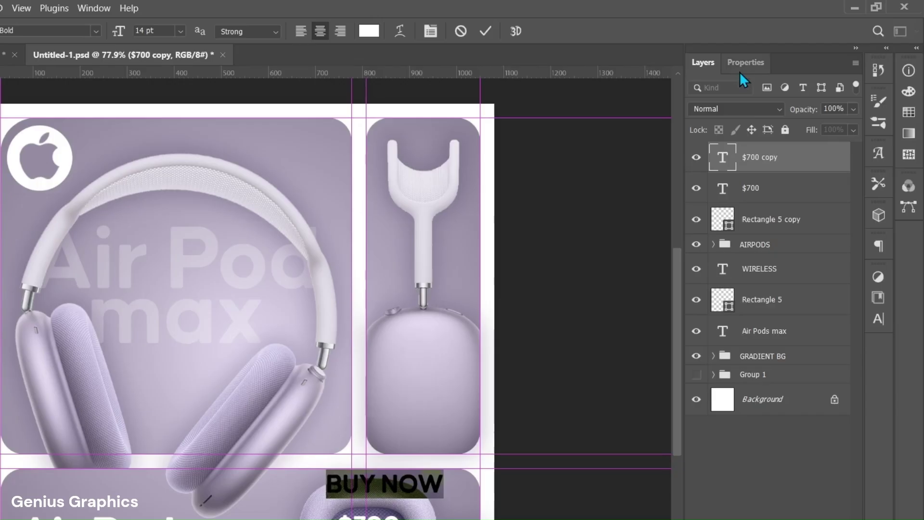
pyautogui.click(782, 50)
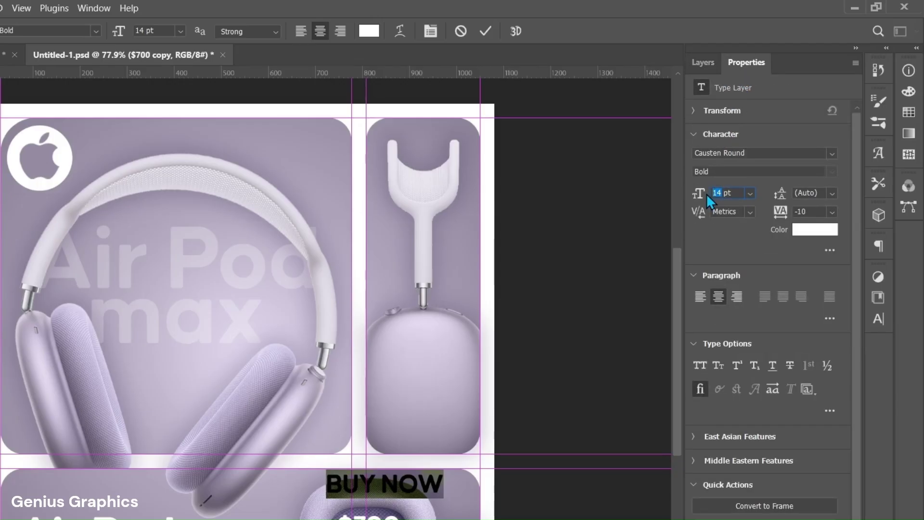
pyautogui.write('4')
pyautogui.press('Return')
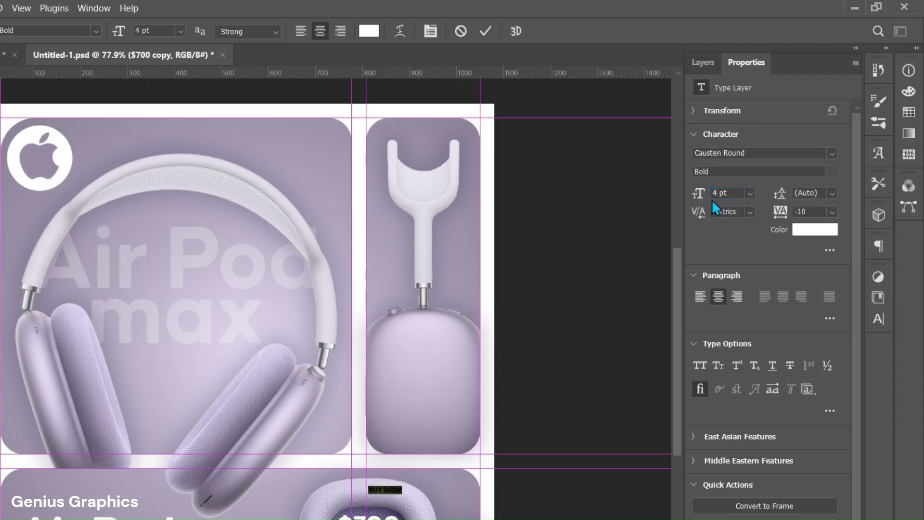
pyautogui.click(710, 72)
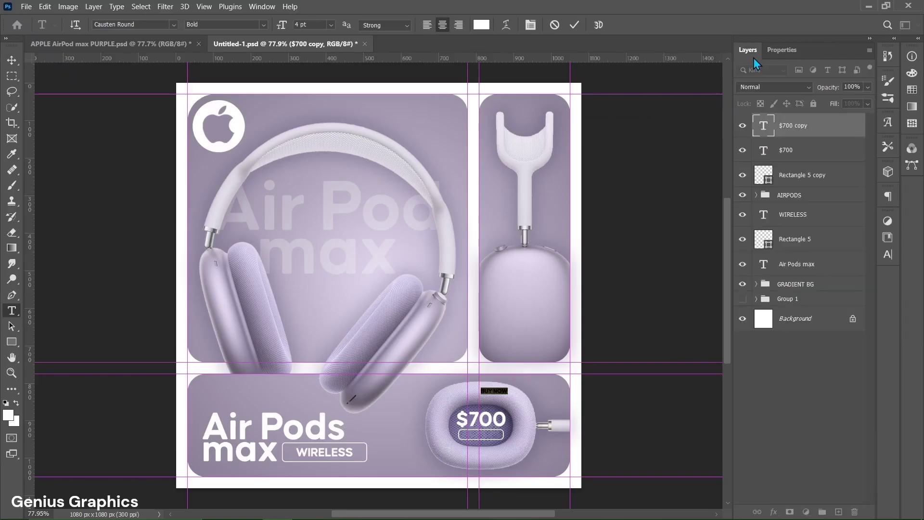
pyautogui.hotkey('ctrl', 'Return')
pyautogui.press('v')
pyautogui.moveTo(495, 398); pyautogui.dragTo(484, 439)
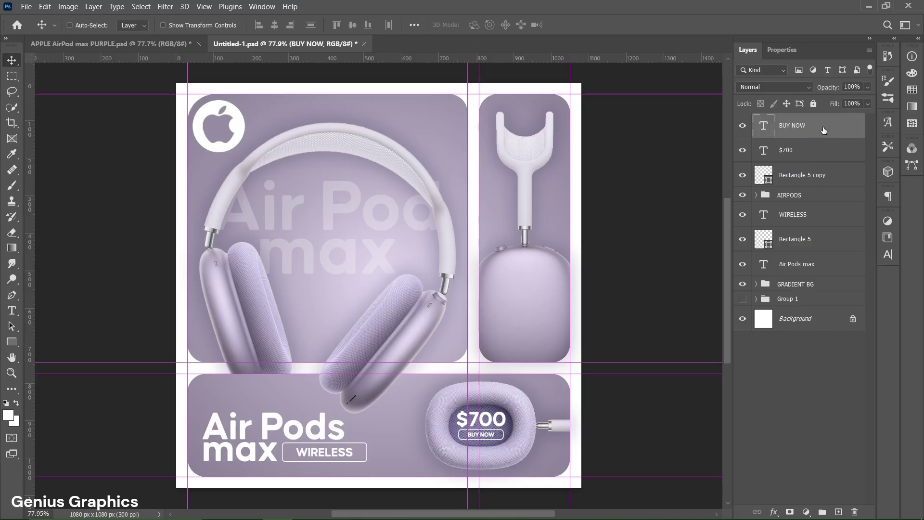
# Step: Stamp all visible layers into a merged layer named FINAL
pyautogui.hotkey('ctrl', 'alt', 'shift', 'e')
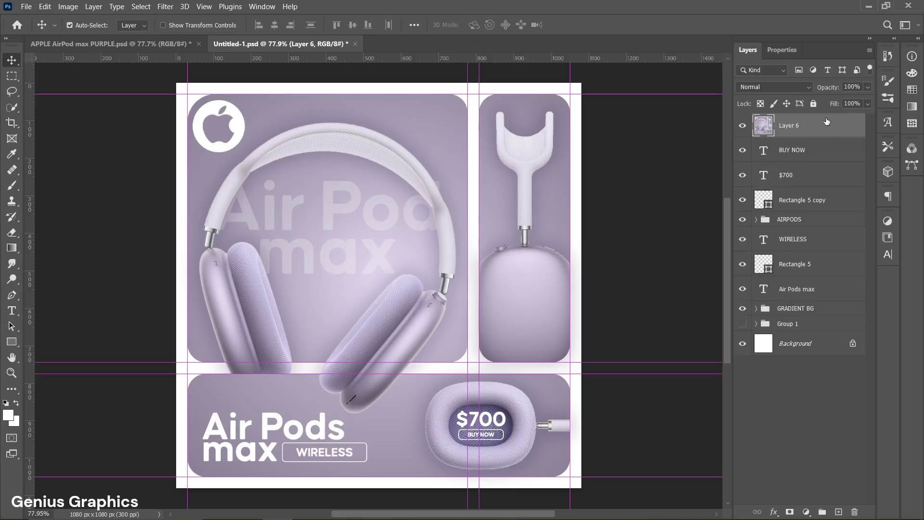
pyautogui.doubleClick(789, 126)
pyautogui.write('FINAL')
pyautogui.press('Return')
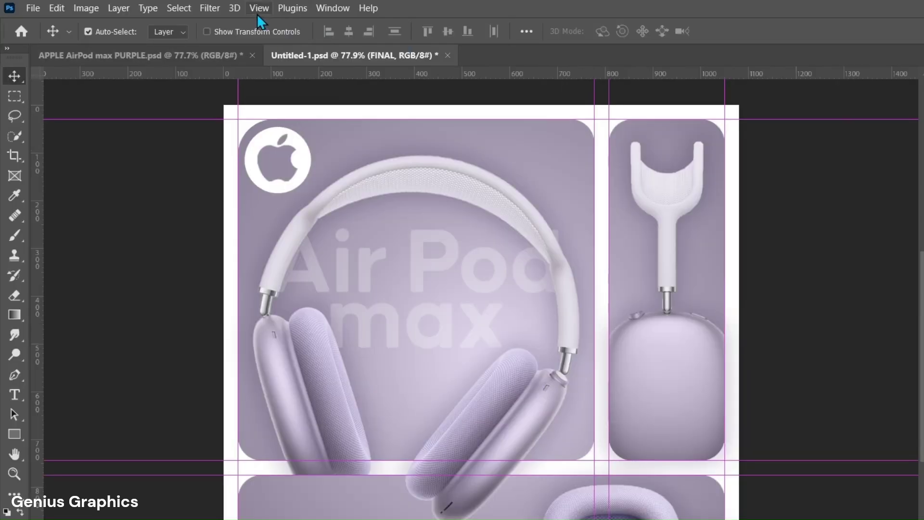
# Step: Clear all guides from the canvas via View > Guides > Clear Guides
pyautogui.click(204, 6)
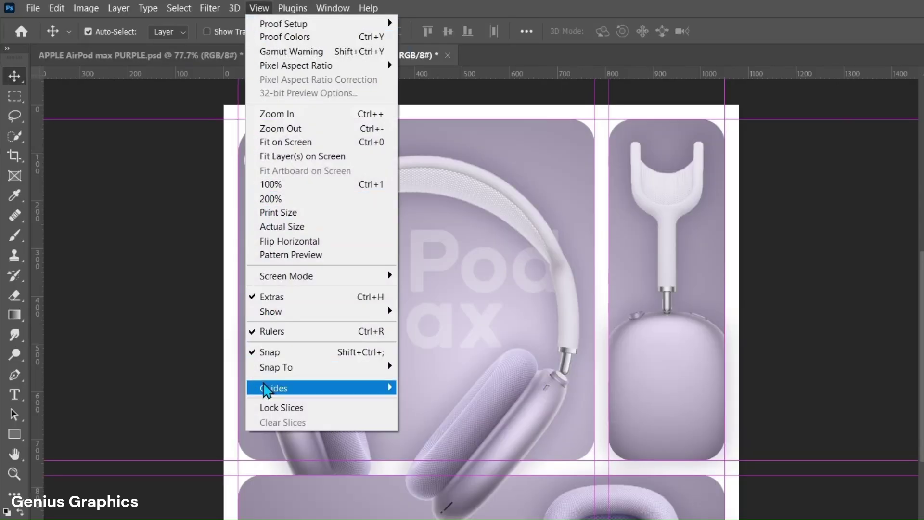
pyautogui.moveTo(262, 387)
pyautogui.click(421, 415)
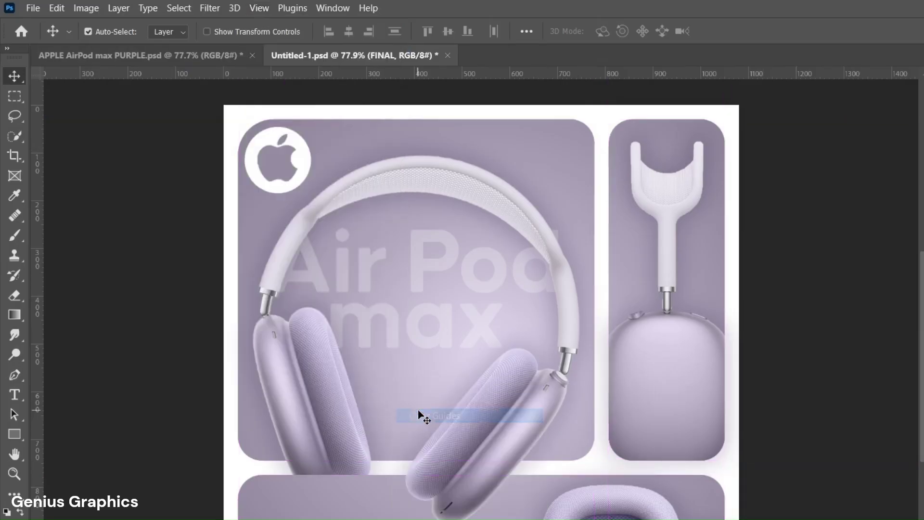